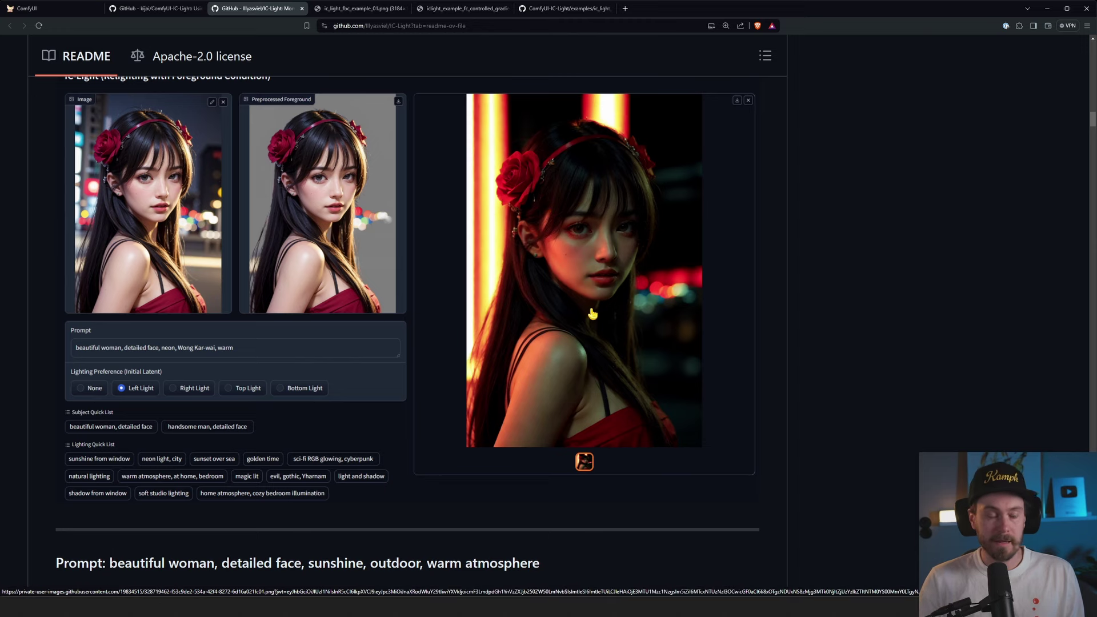
pyautogui.scroll(-9, 593, 314)
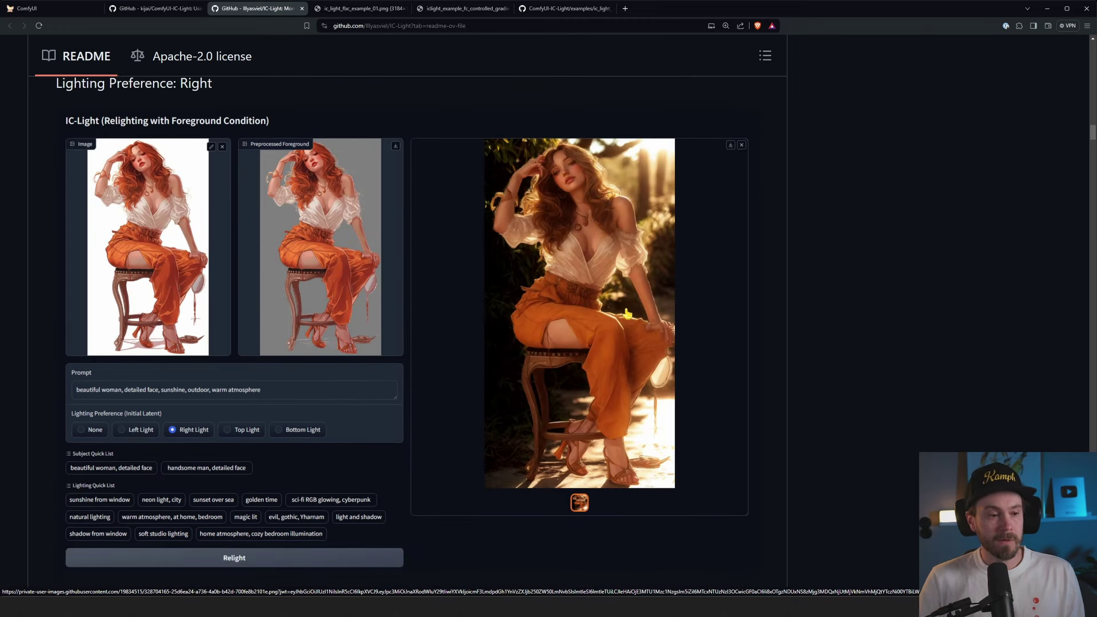
pyautogui.scroll(-1, 316, 370)
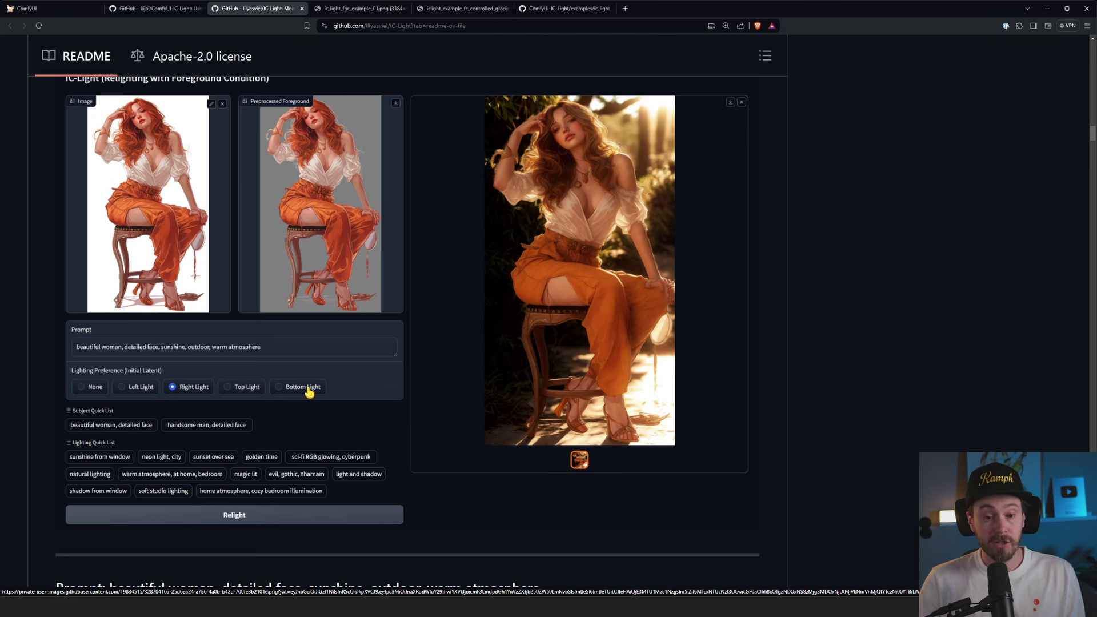
pyautogui.scroll(-15, 310, 392)
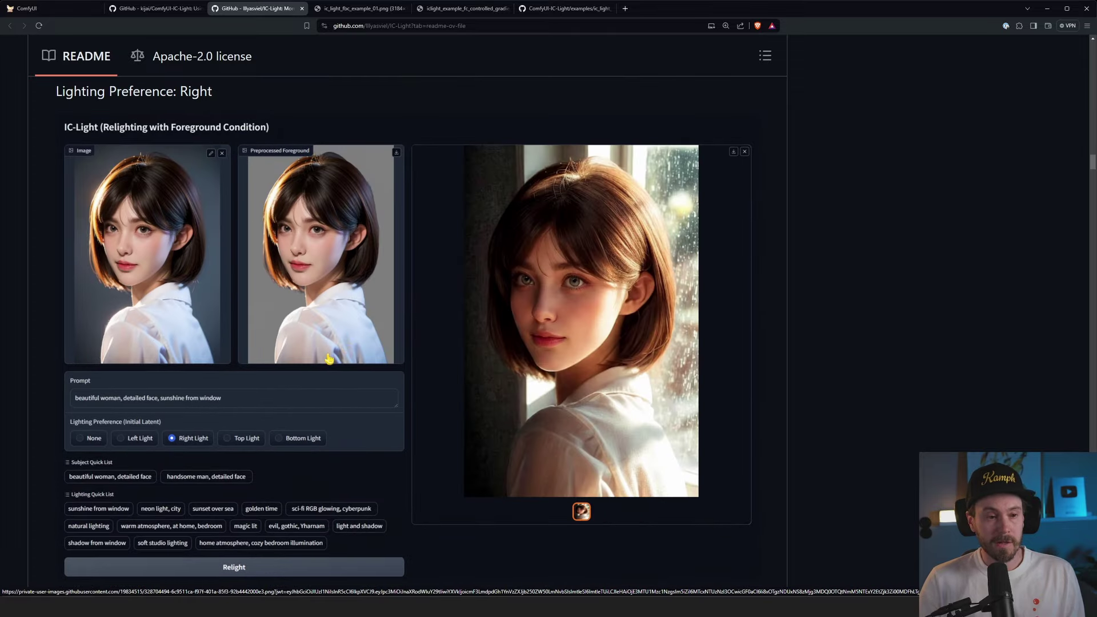
pyautogui.scroll(-2, 429, 351)
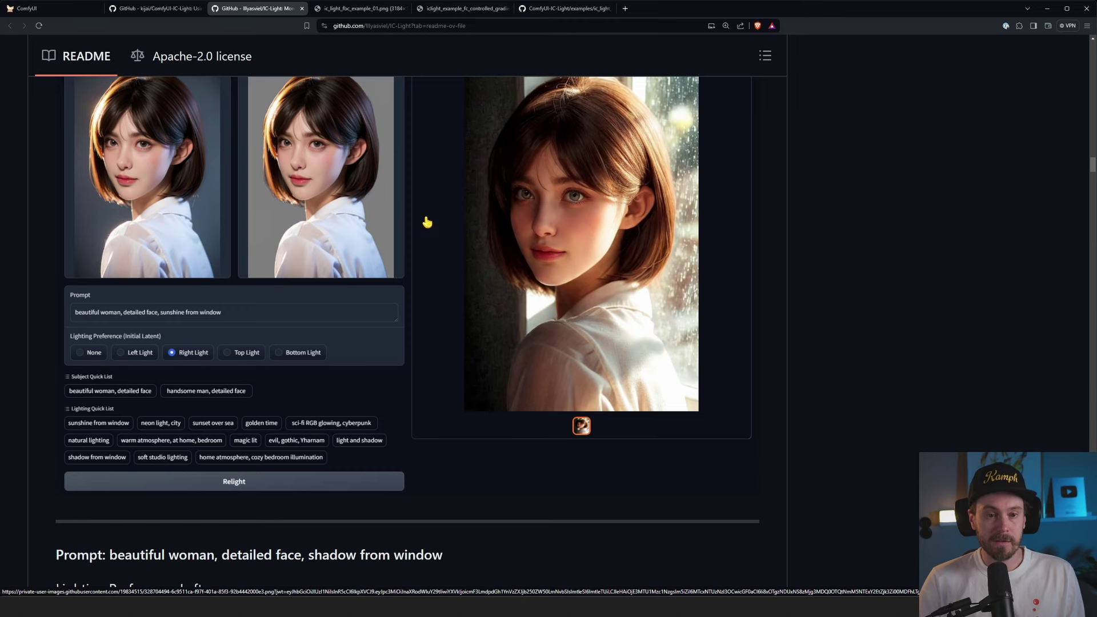
pyautogui.scroll(-10, 426, 245)
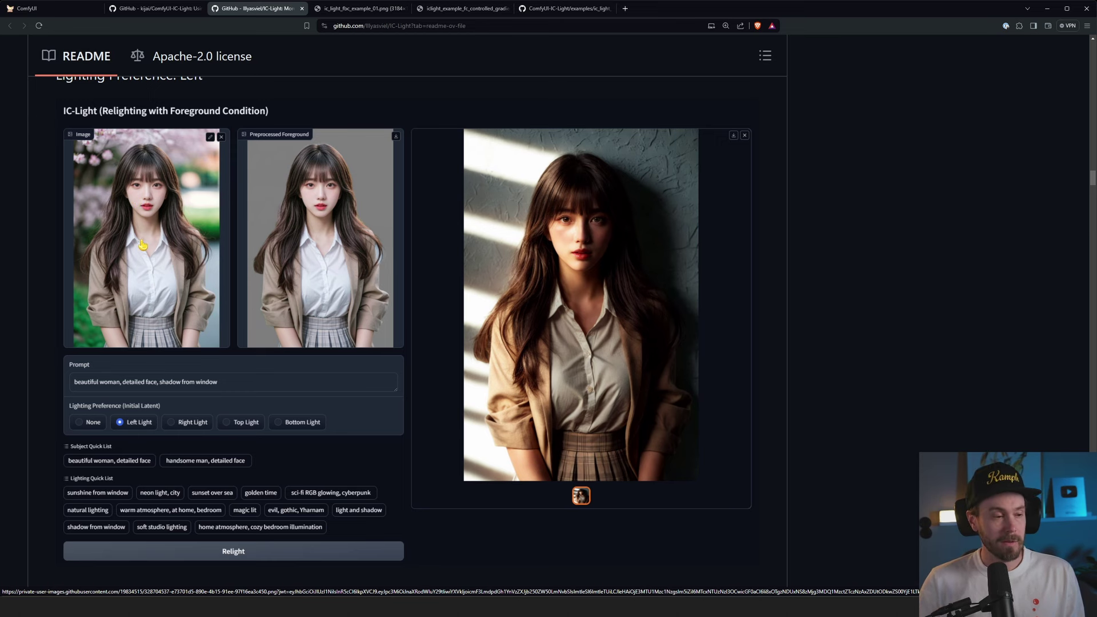
pyautogui.scroll(-10, 173, 251)
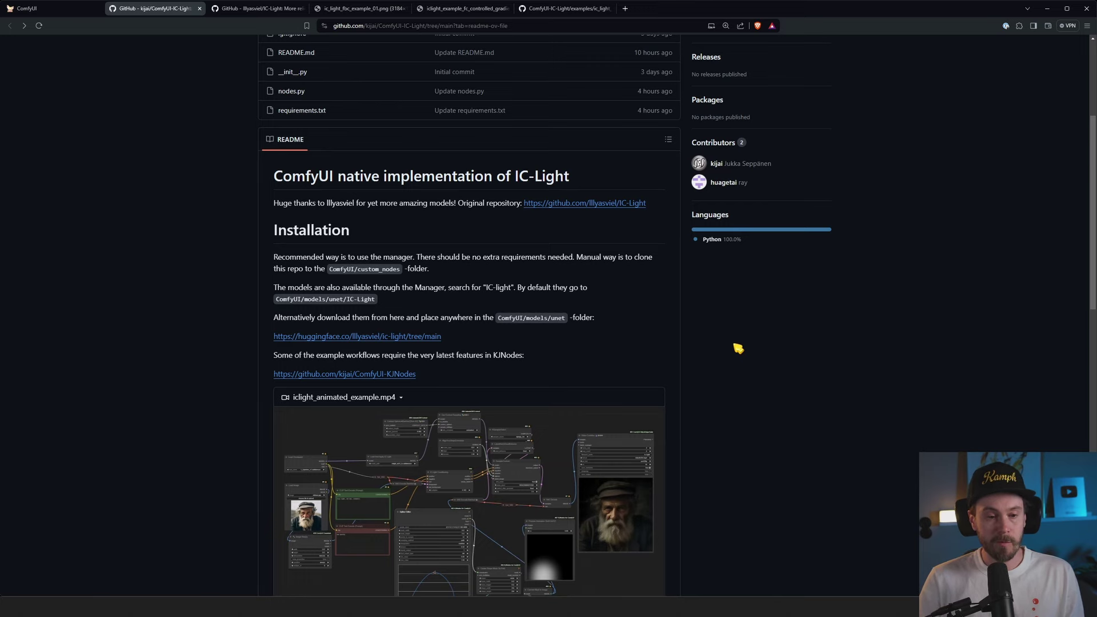
# Scroll up and down through the ComfyUI-IC-Light README workflow images
pyautogui.scroll(-4, 734, 349)
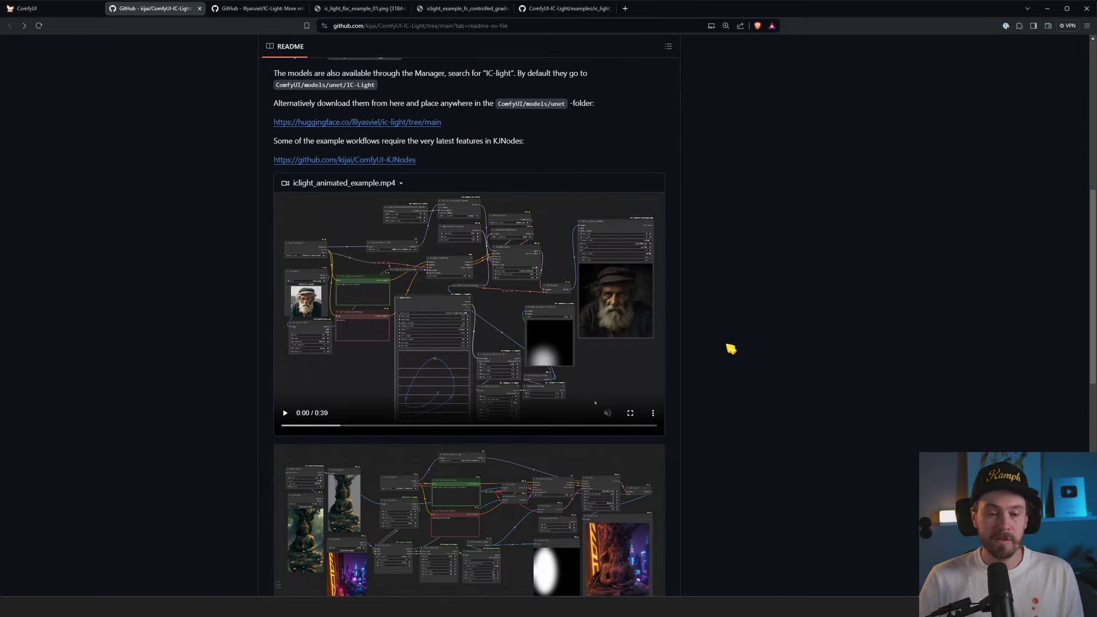
pyautogui.scroll(3, 734, 350)
pyautogui.scroll(-3, 763, 338)
pyautogui.scroll(-2, 763, 336)
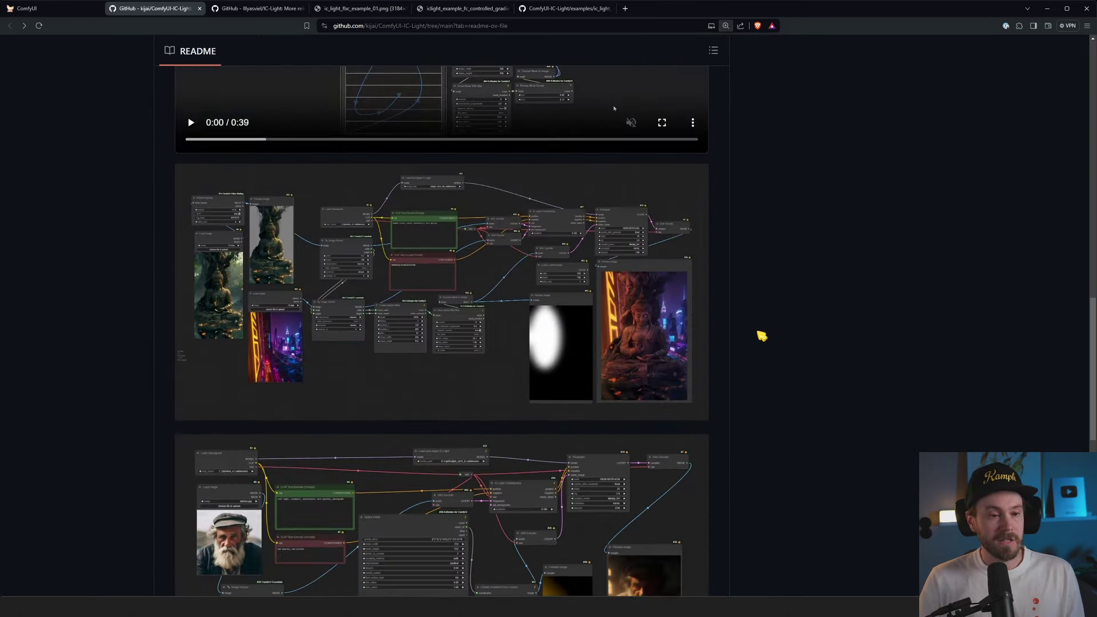
pyautogui.scroll(3, 565, 240)
pyautogui.scroll(-1, 584, 240)
pyautogui.scroll(-2, 709, 260)
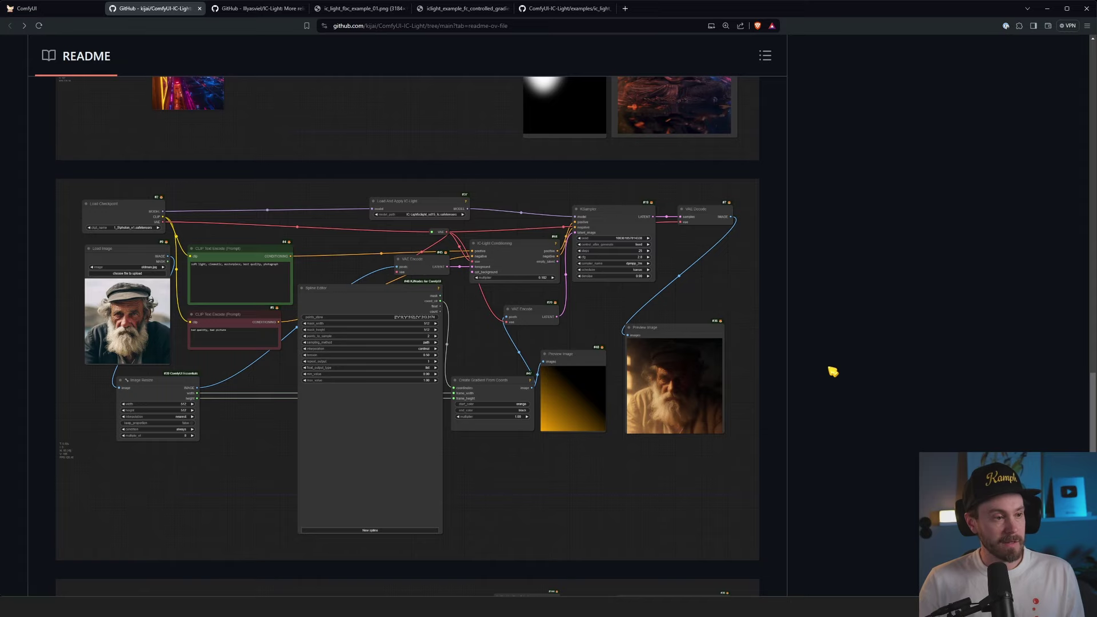
pyautogui.scroll(-2, 833, 372)
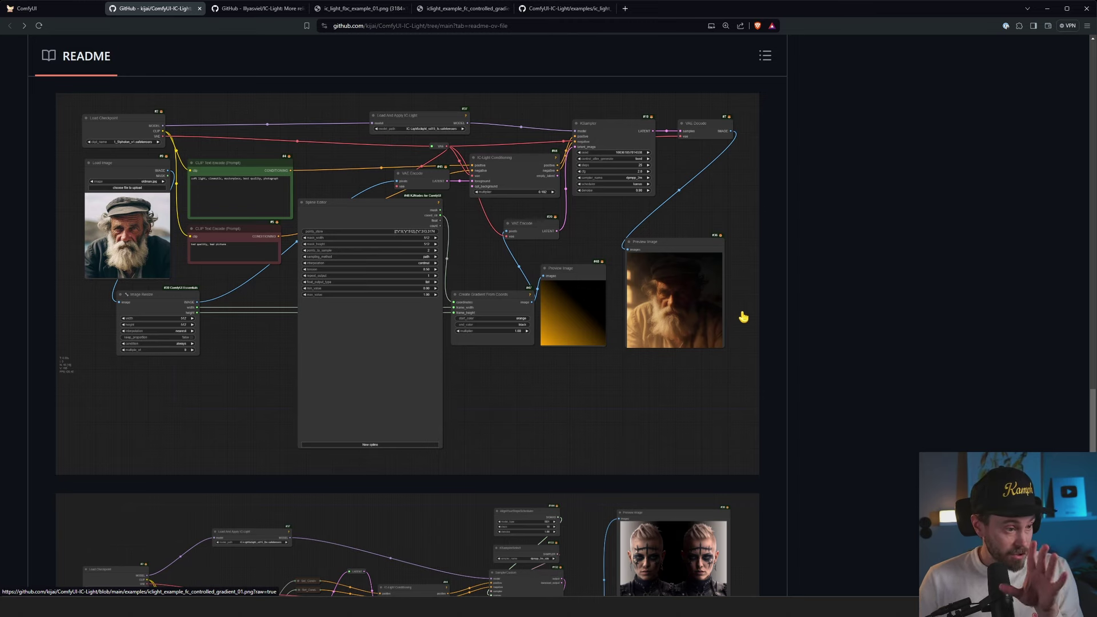
pyautogui.scroll(-3, 759, 327)
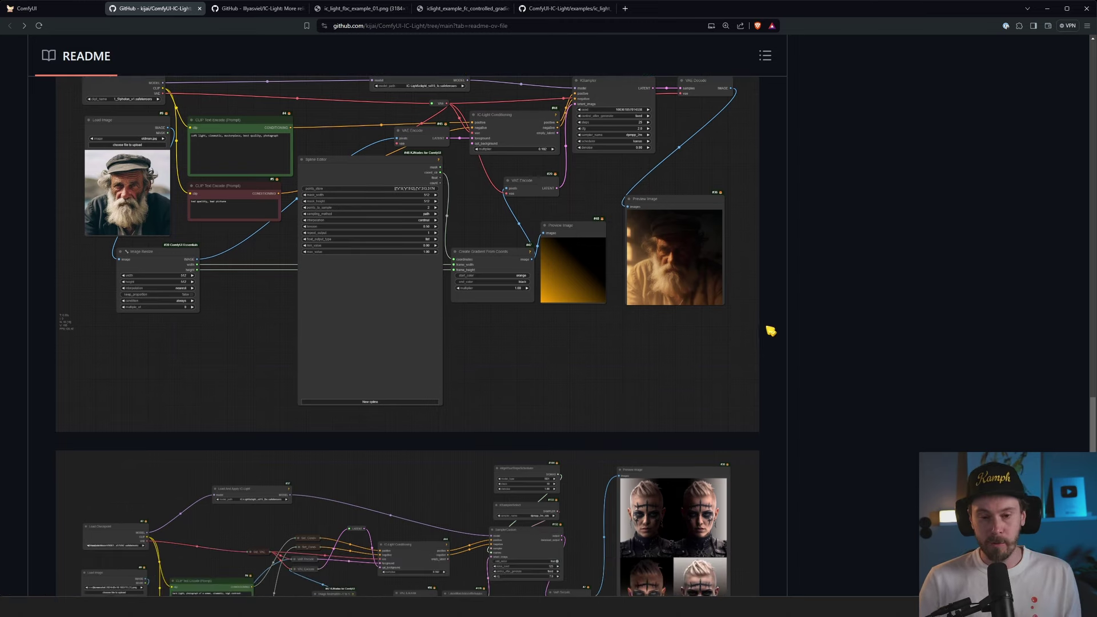
pyautogui.scroll(-2, 754, 326)
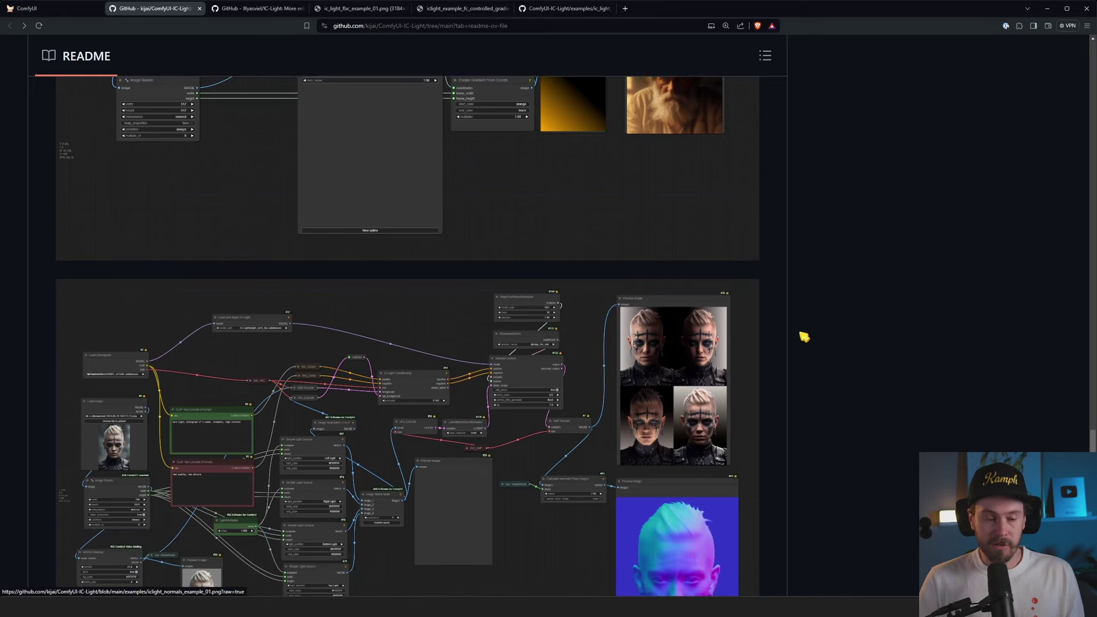
pyautogui.scroll(-3, 799, 334)
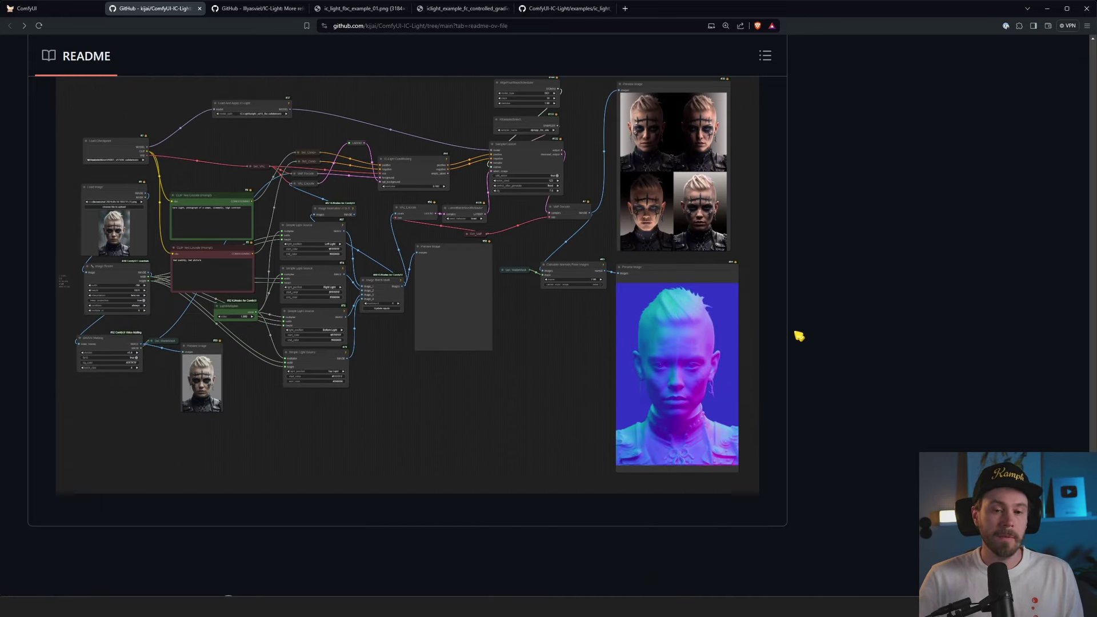
pyautogui.scroll(15, 800, 337)
pyautogui.scroll(5, 755, 372)
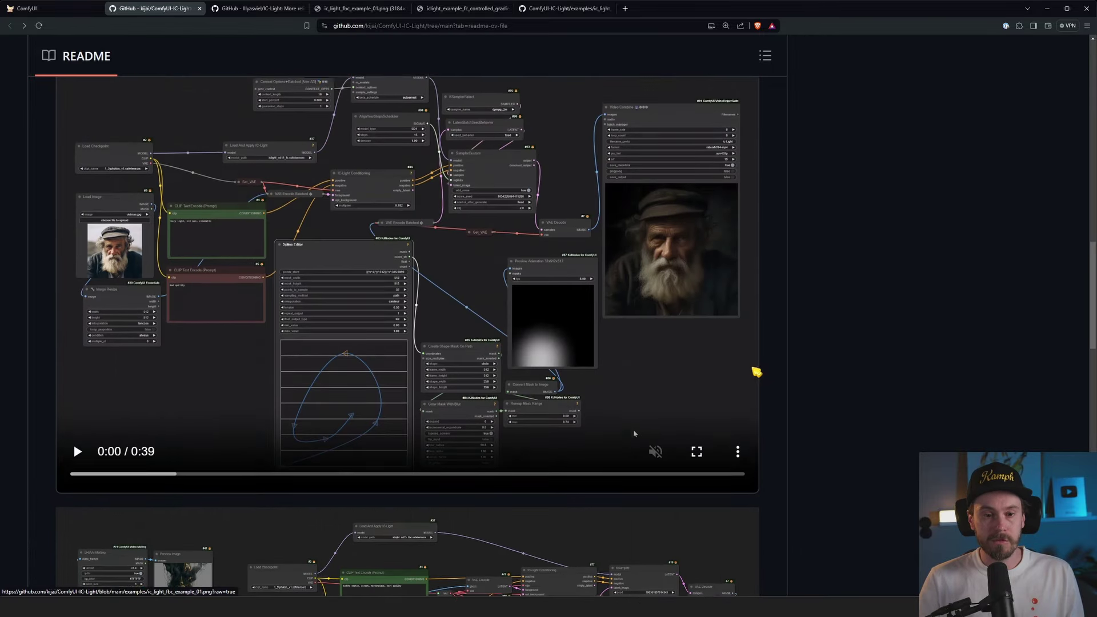
# Play the animated IC-Light example, browse the README, then open the ic_light_example_02.png tab
pyautogui.click(78, 537)
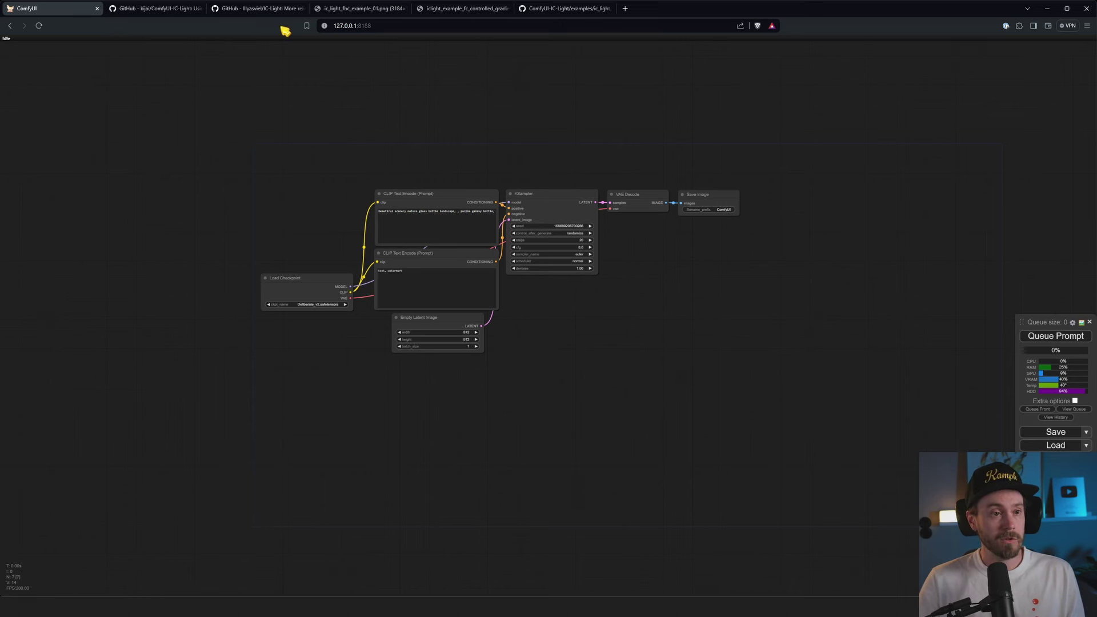
pyautogui.click(172, 9)
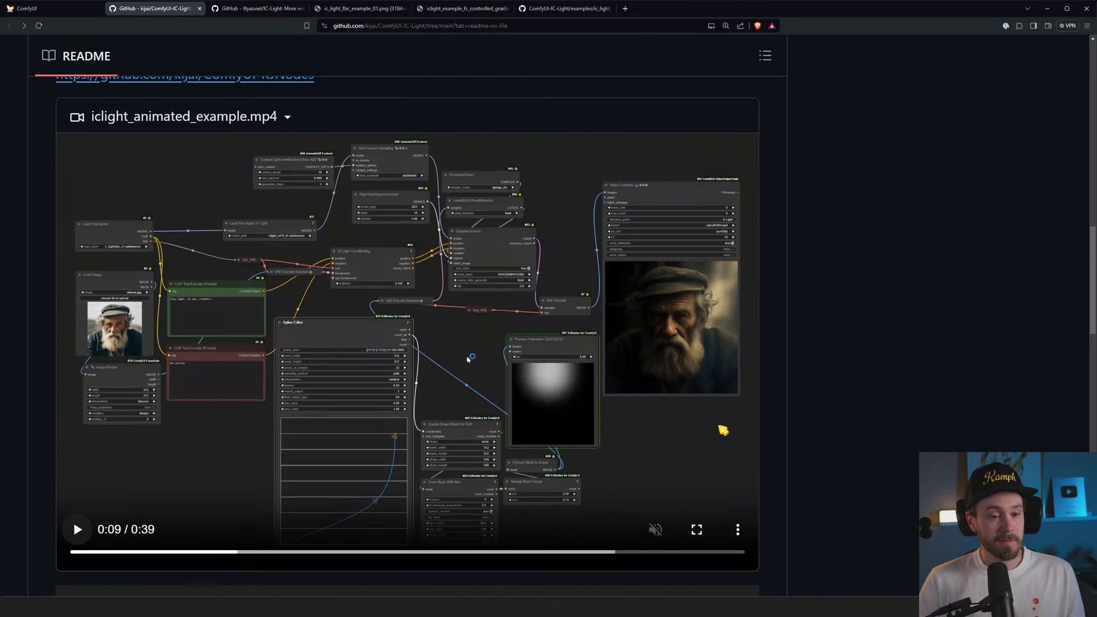
pyautogui.keyDown('ctrl'); pyautogui.scroll(-2, 514, 317); pyautogui.keyUp('ctrl')
pyautogui.scroll(-3, 368, 314)
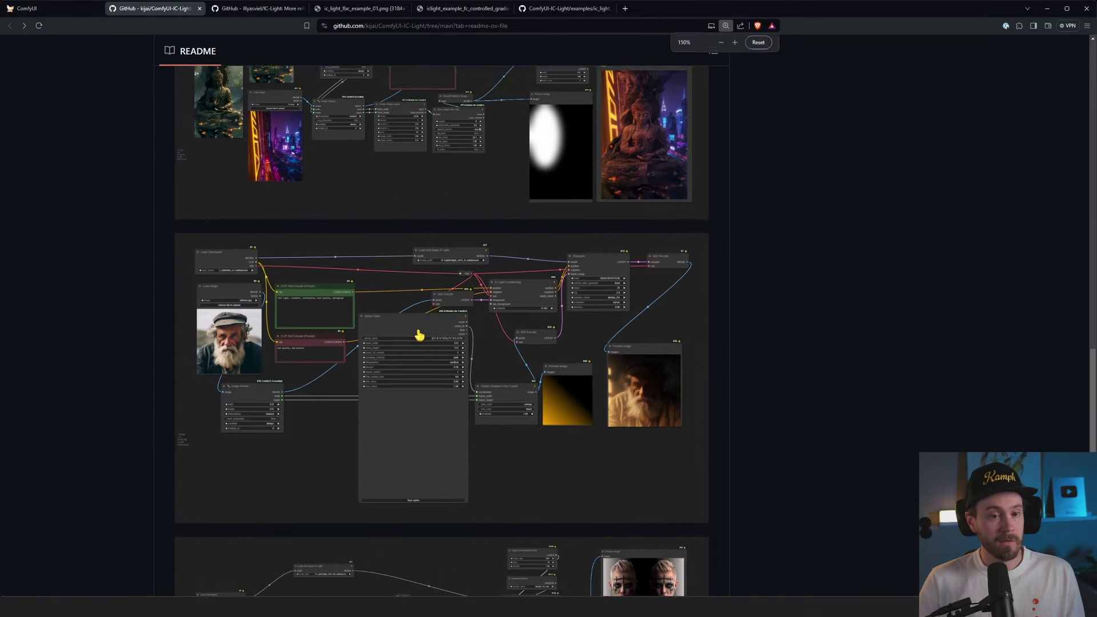
pyautogui.scroll(4, 426, 338)
pyautogui.scroll(-5, 417, 326)
pyautogui.hotkey('ctrl', '9')
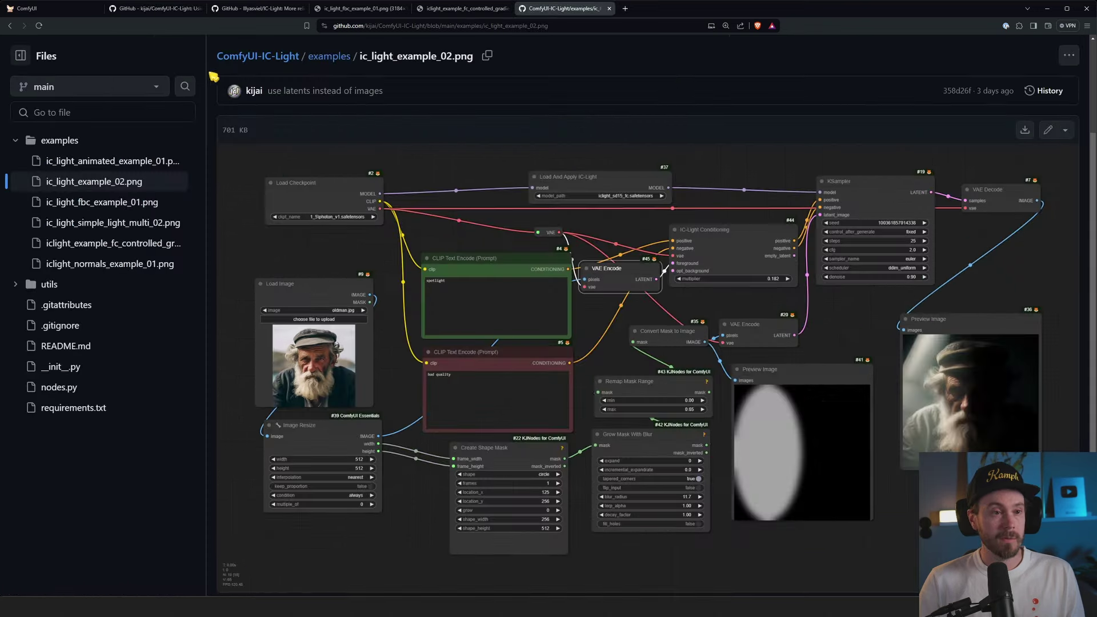
# Load the ic_light_example_02 workflow into ComfyUI and dismiss the missing-nodes warning
pyautogui.moveTo(346, 100); pyautogui.dragTo(543, 380)
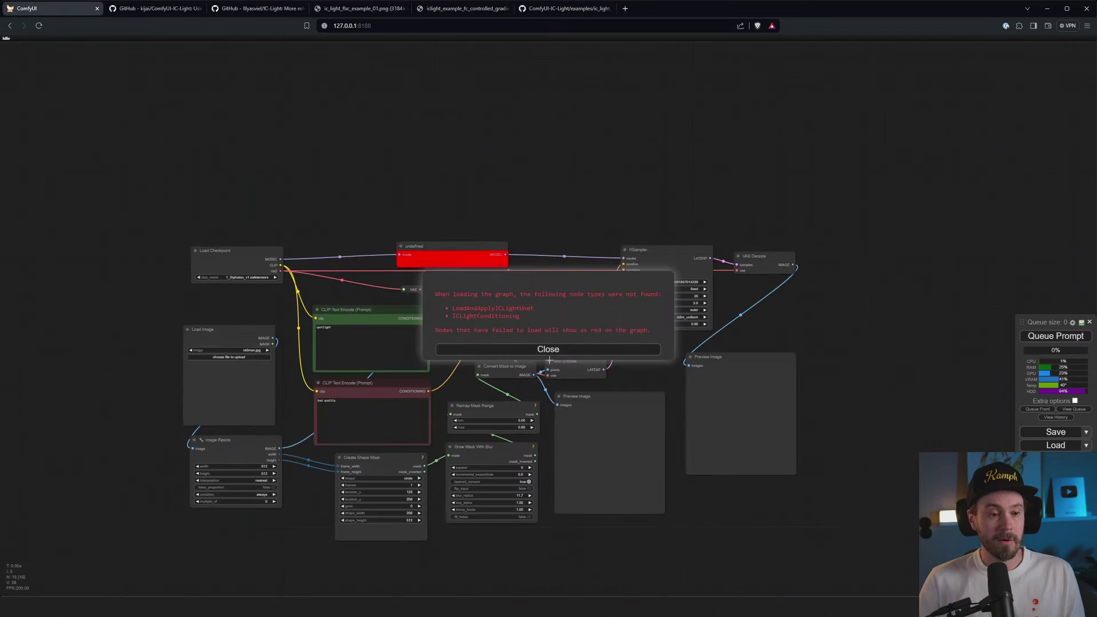
pyautogui.scroll(3, 470, 445)
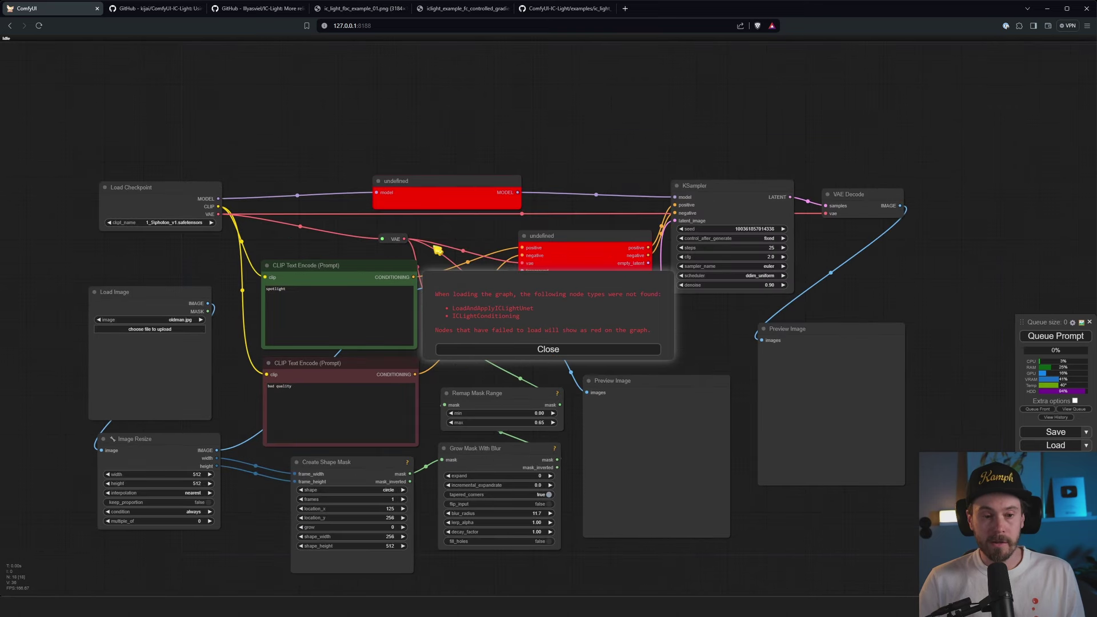
pyautogui.click(633, 350)
# Install the missing ComfyUI-IC-Light node pack via Manager and restart the server
pyautogui.click(1056, 459)
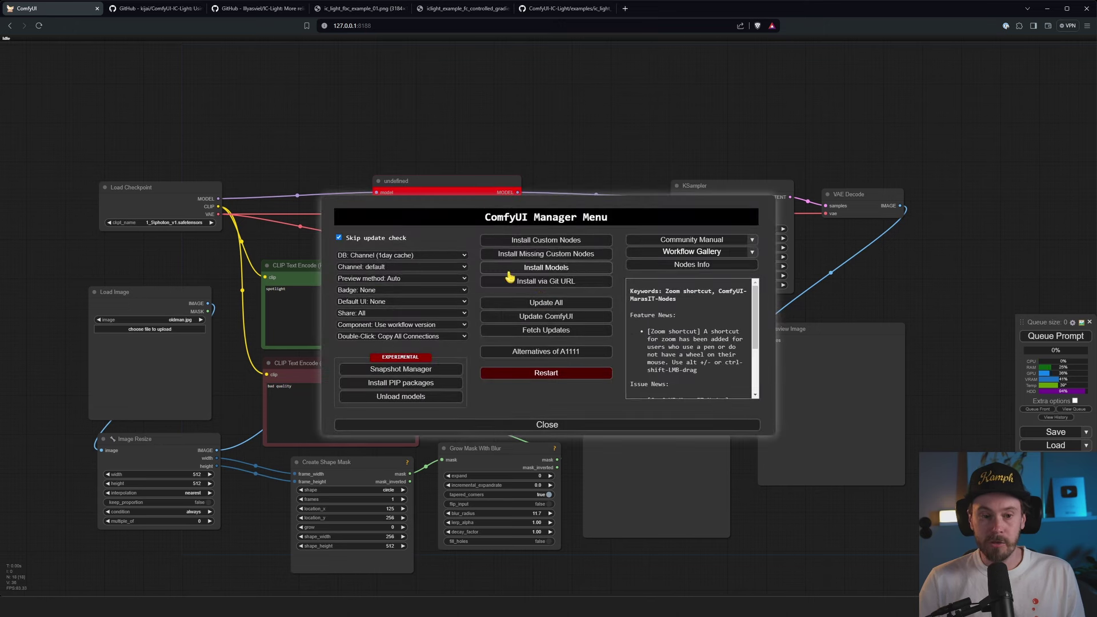
pyautogui.click(556, 256)
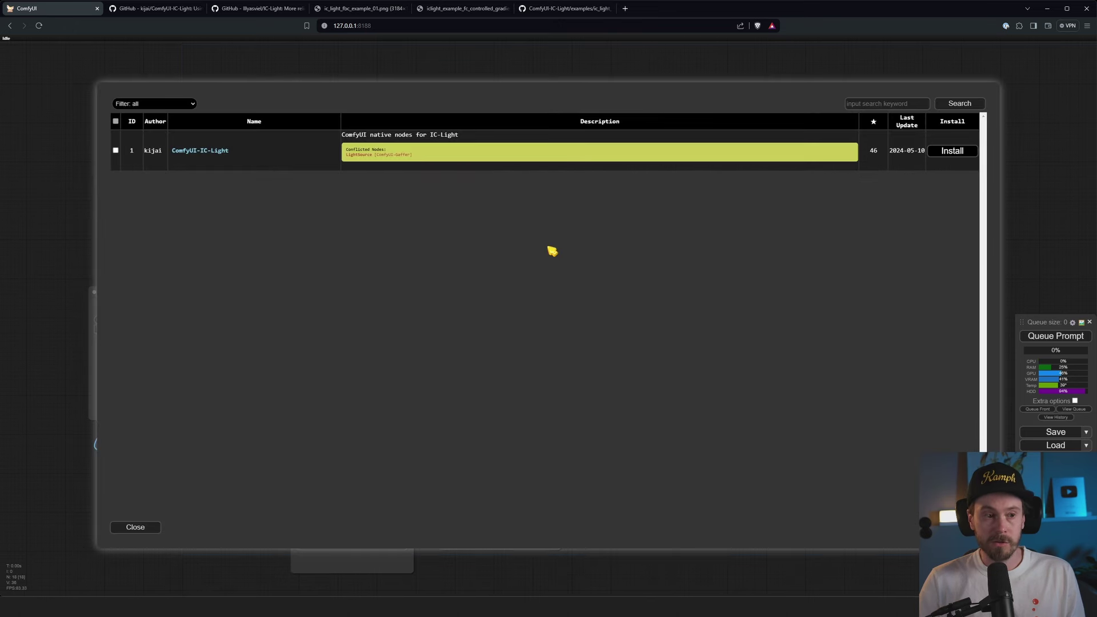
pyautogui.click(960, 154)
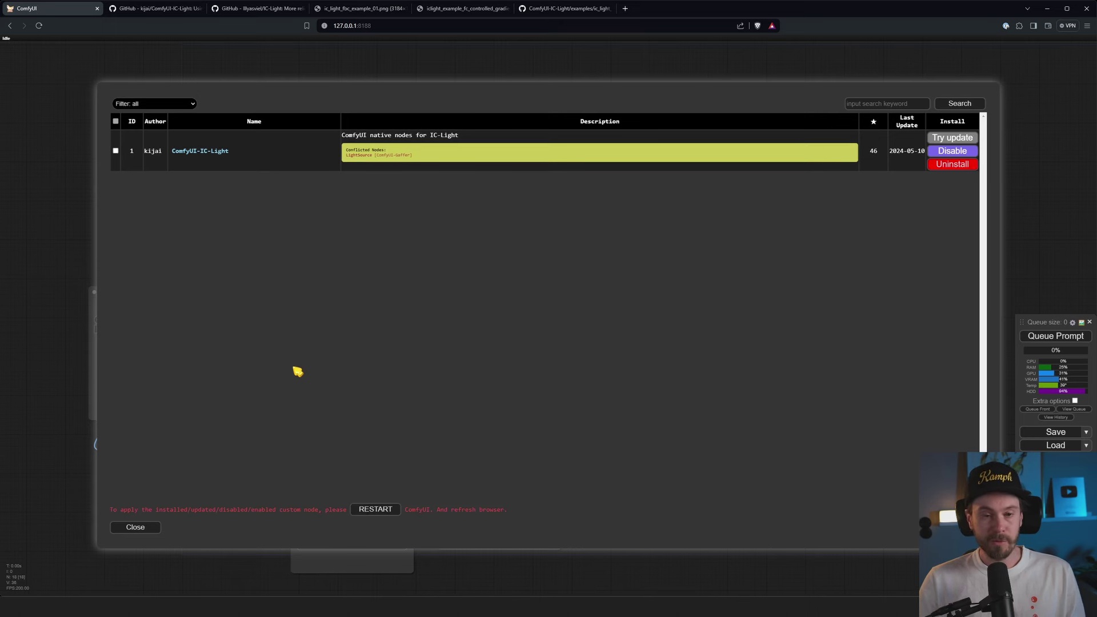
pyautogui.click(376, 510)
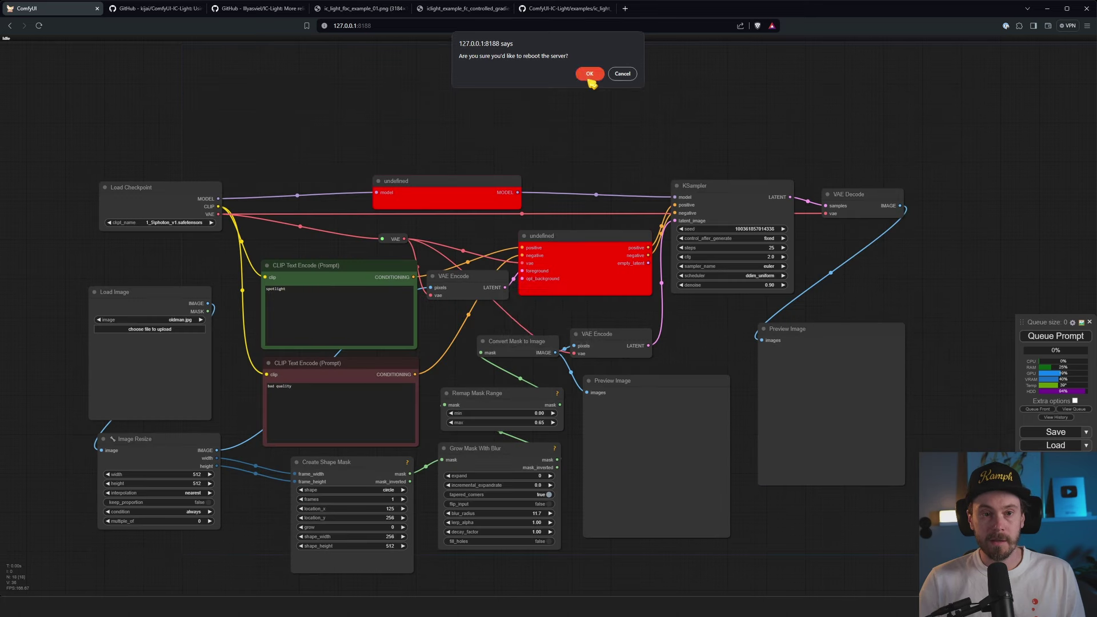
pyautogui.click(589, 76)
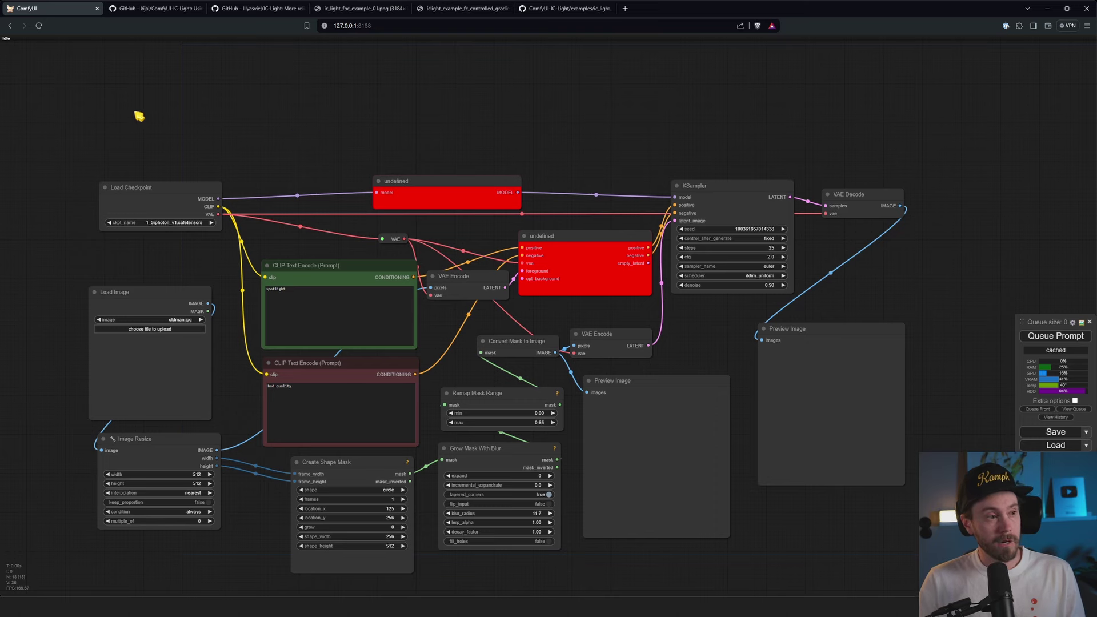
# Reload ComfyUI and search the Manager's Install Models list for 'ic-light'
pyautogui.click(40, 27)
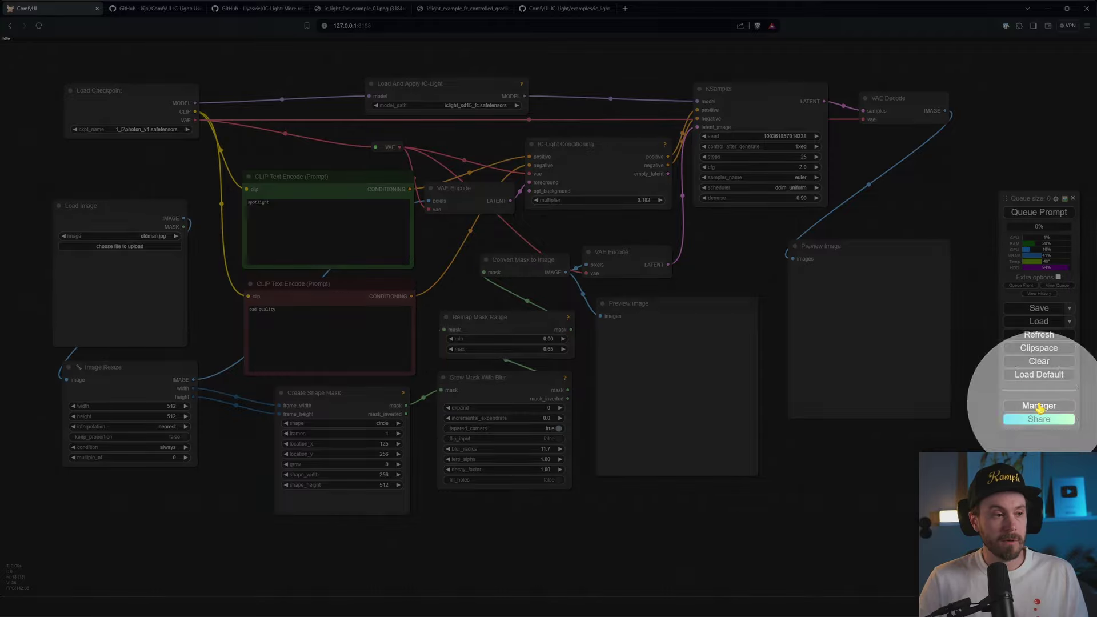
pyautogui.click(1039, 406)
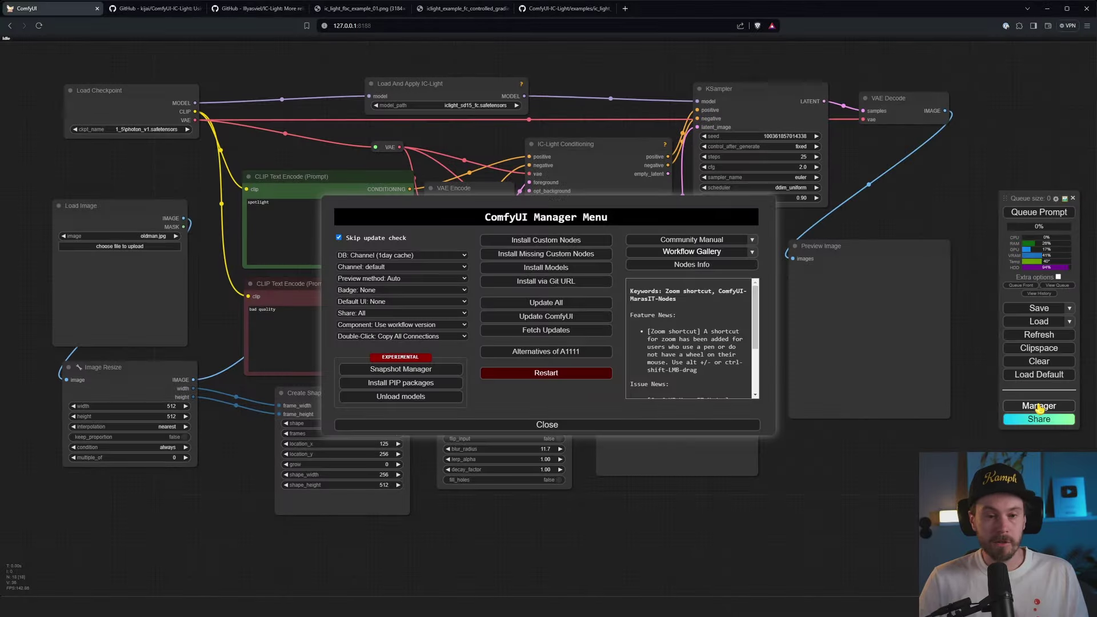
pyautogui.click(557, 268)
pyautogui.click(880, 103)
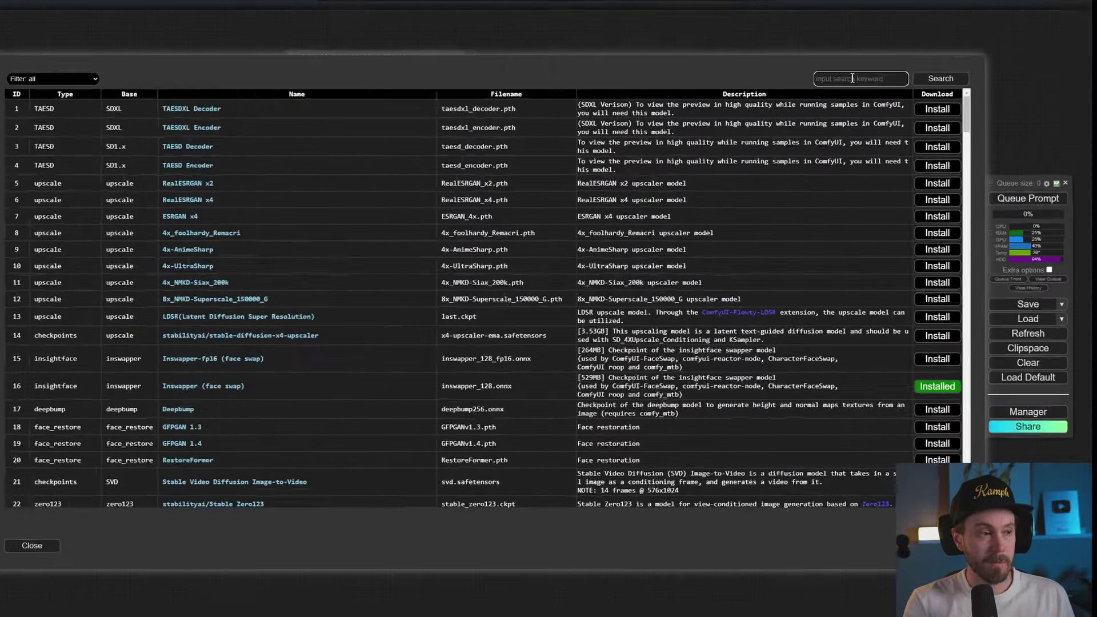
pyautogui.write('ic-light')
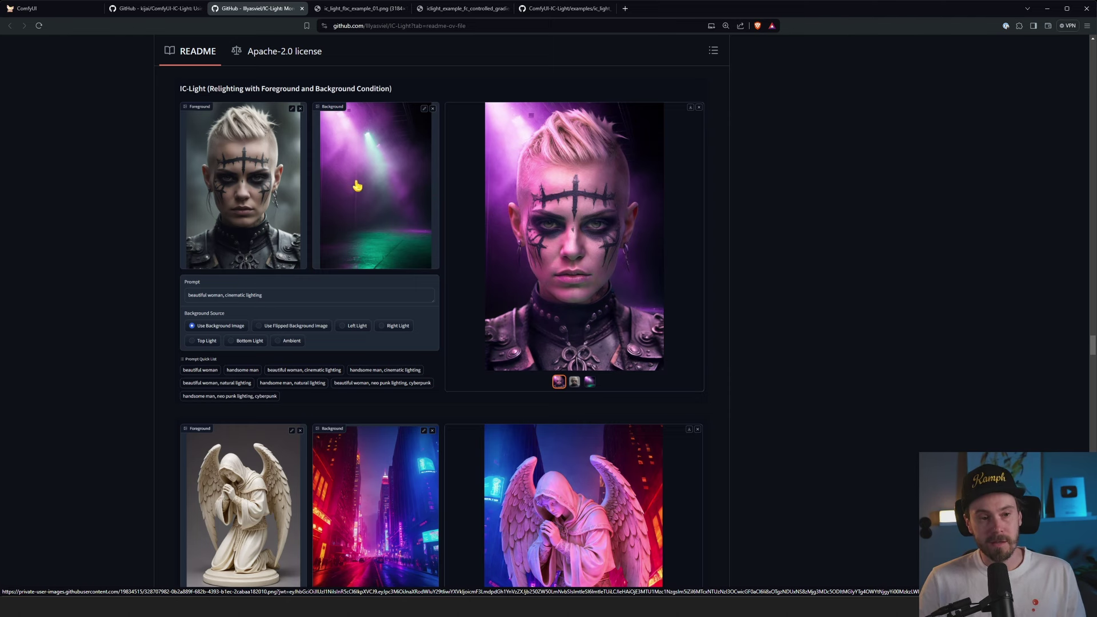
# Read through the README relighting examples and Model Notes, then return to ComfyUI's model list
pyautogui.scroll(-5, 389, 205)
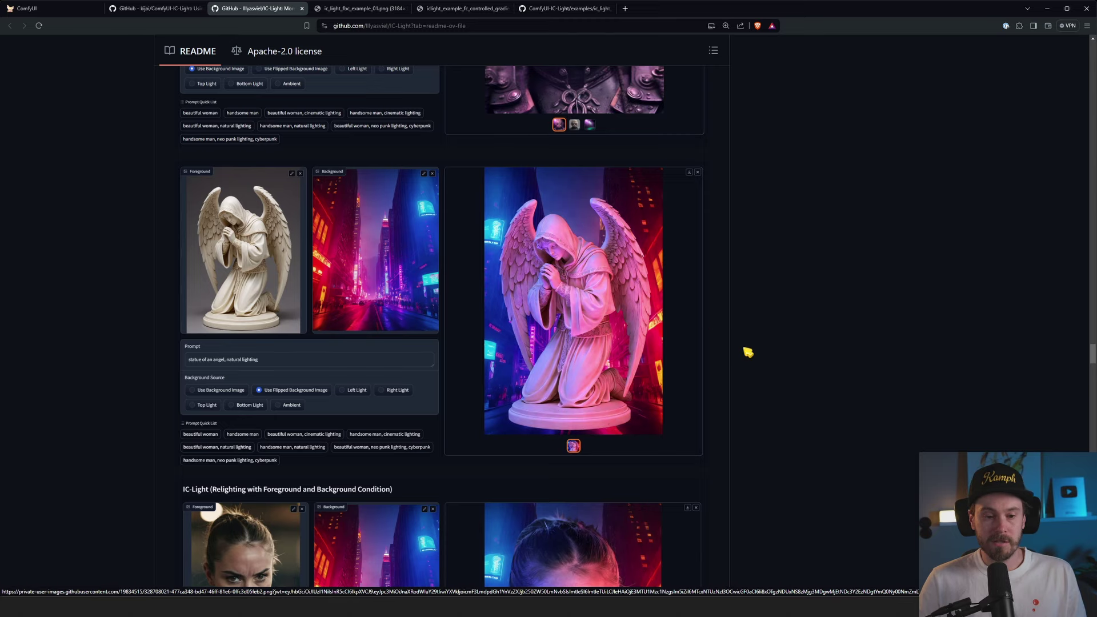
pyautogui.scroll(-12, 772, 359)
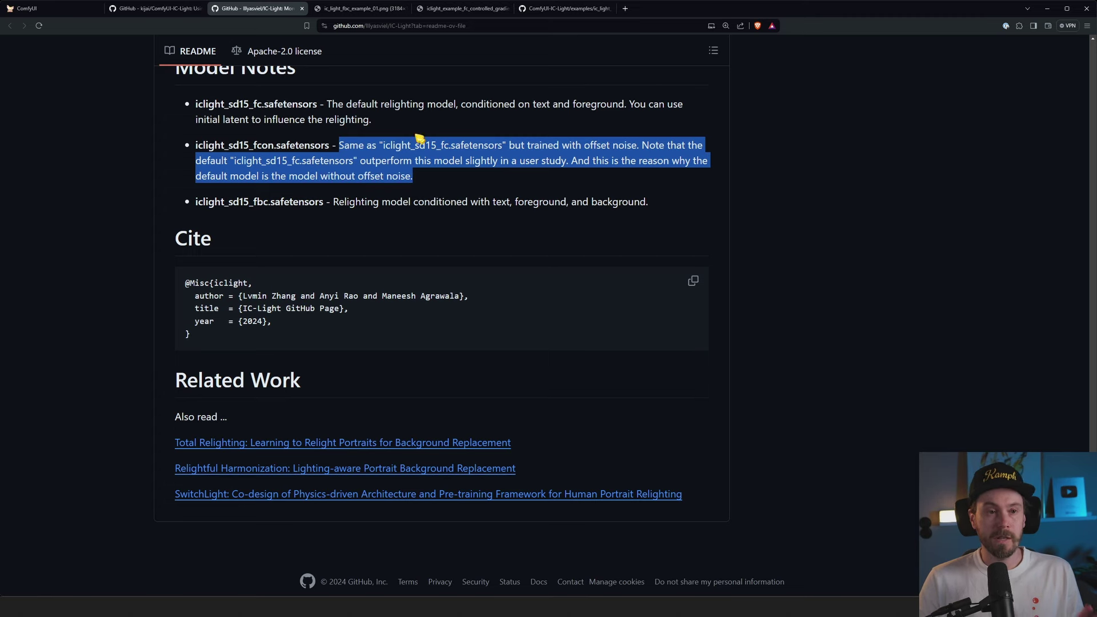
pyautogui.click(51, 8)
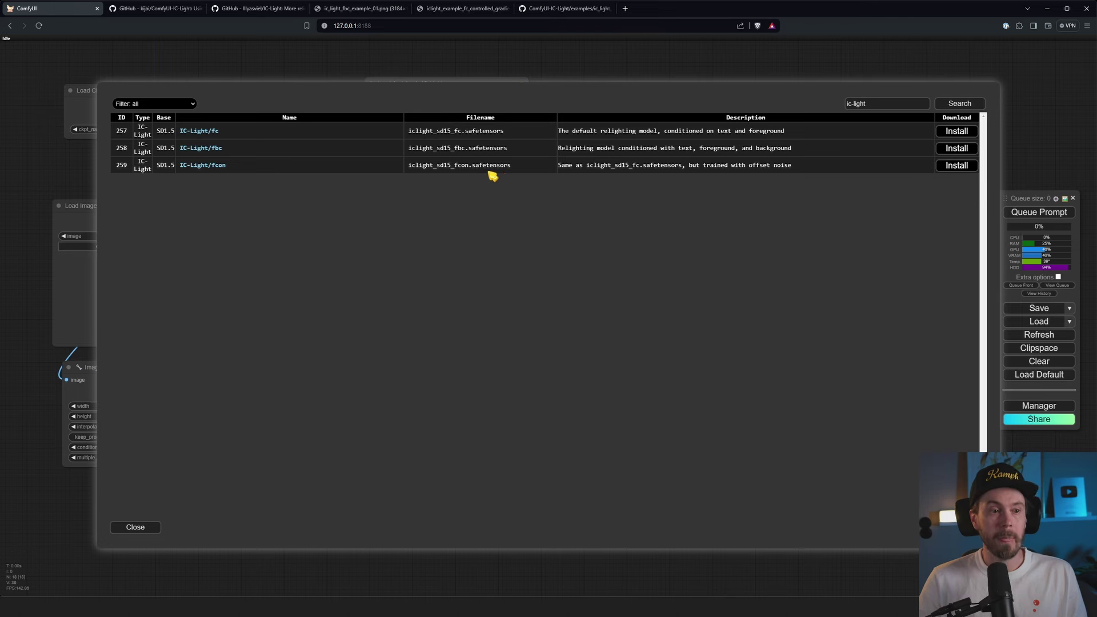
# Install the IC-Light fc model and follow its download progress in the console
pyautogui.click(957, 132)
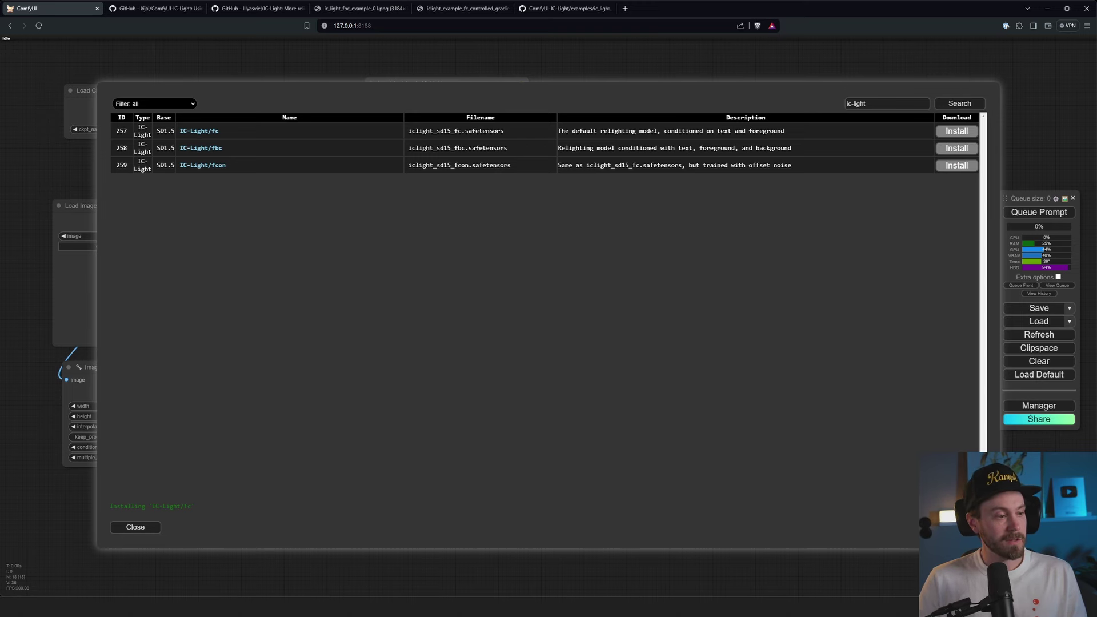
pyautogui.hotkey('alt', 'Tab')
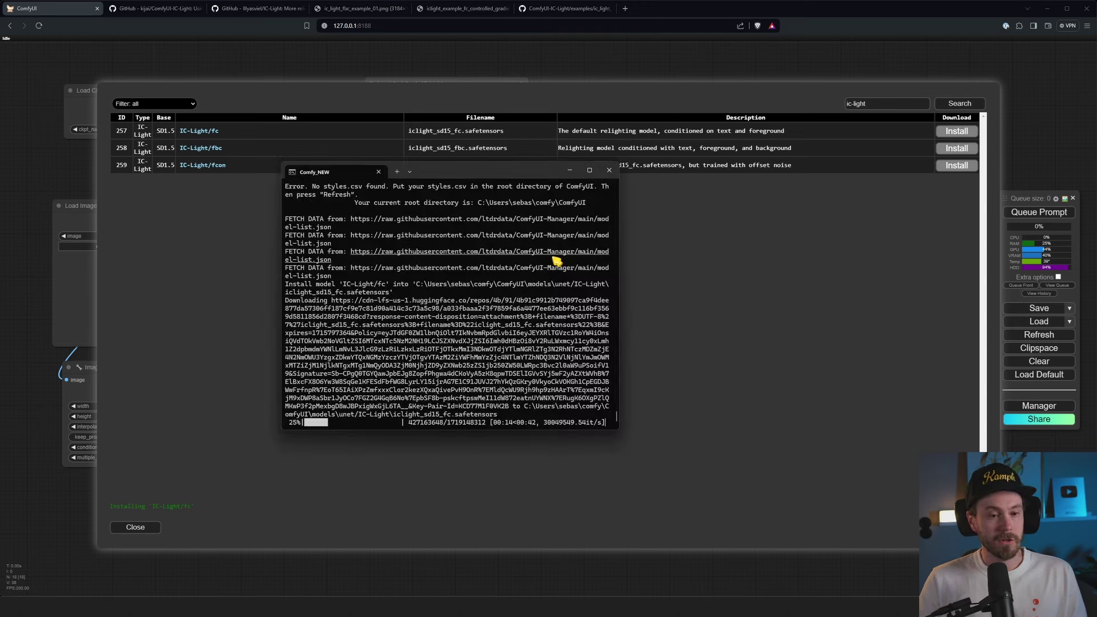
pyautogui.scroll(10, 594, 283)
pyautogui.moveTo(622, 257); pyautogui.dragTo(761, 262)
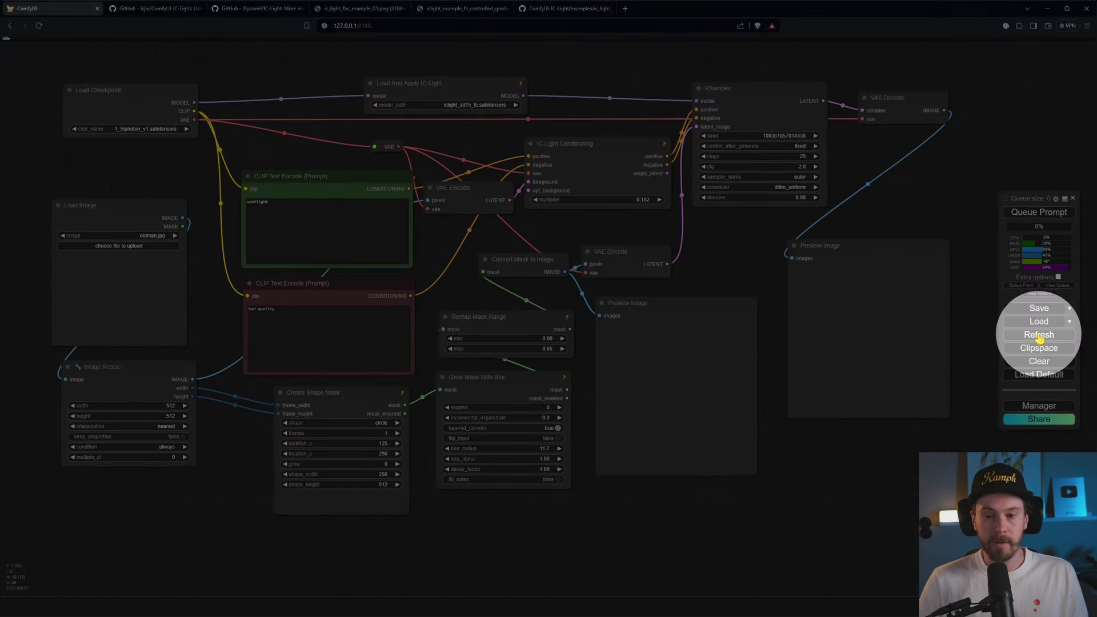
# Refresh the model lists and set Load Checkpoint to epicrealism_naturalSin
pyautogui.click(1040, 335)
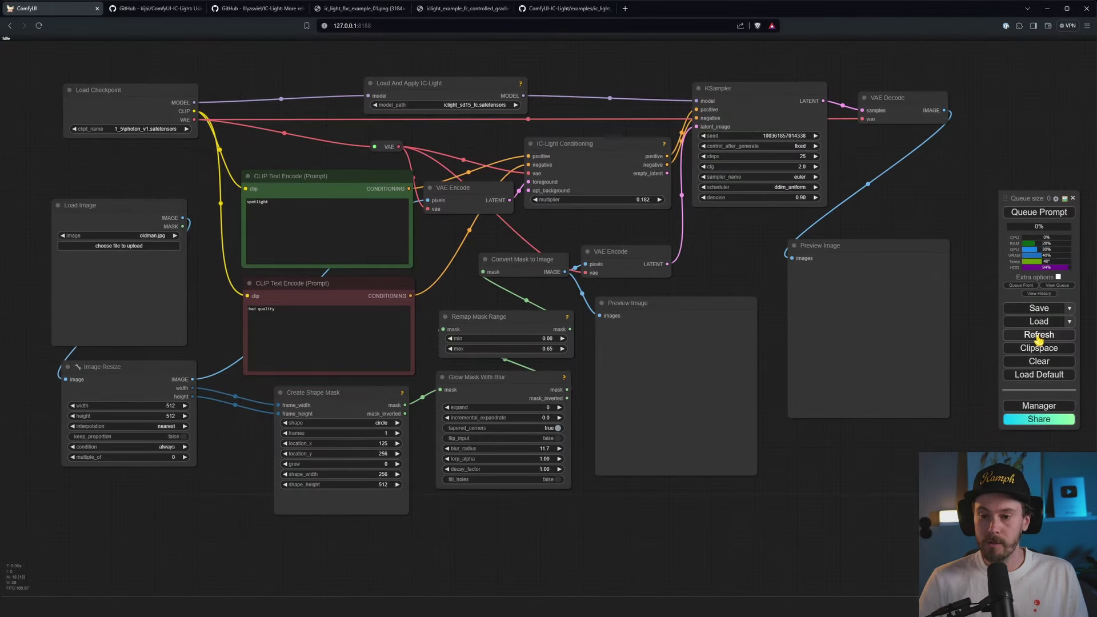
pyautogui.click(146, 129)
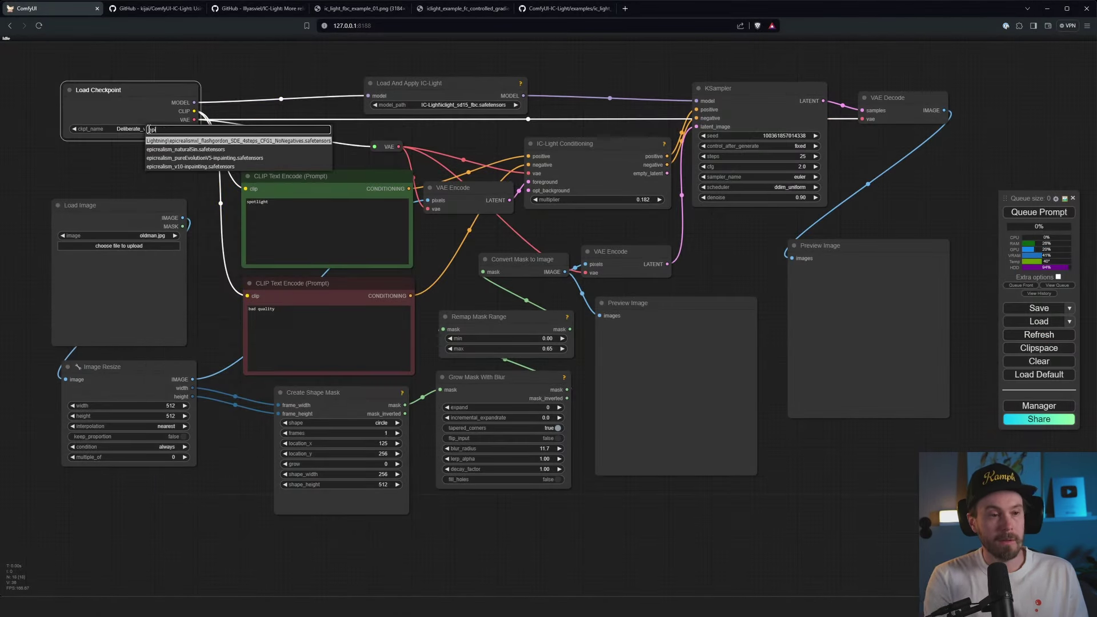
pyautogui.write('epic')
pyautogui.click(197, 150)
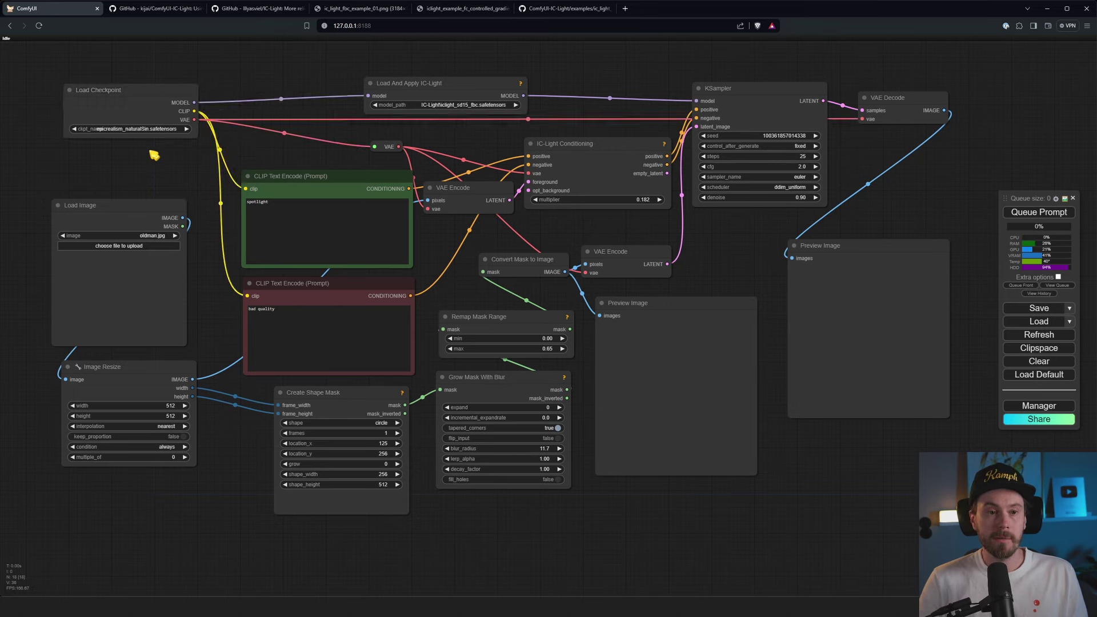
# Set the IC-Light loader's model_path to iclight_sd15_fc.safetensors
pyautogui.scroll(8, 459, 83)
pyautogui.click(506, 140)
pyautogui.scroll(2, 495, 169)
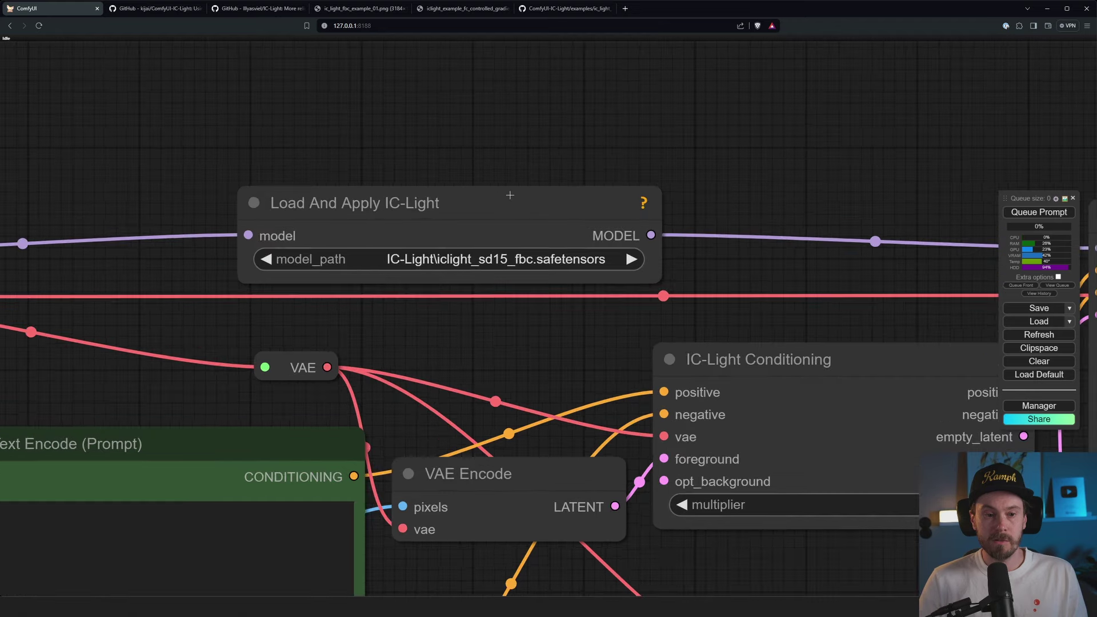
pyautogui.click(548, 268)
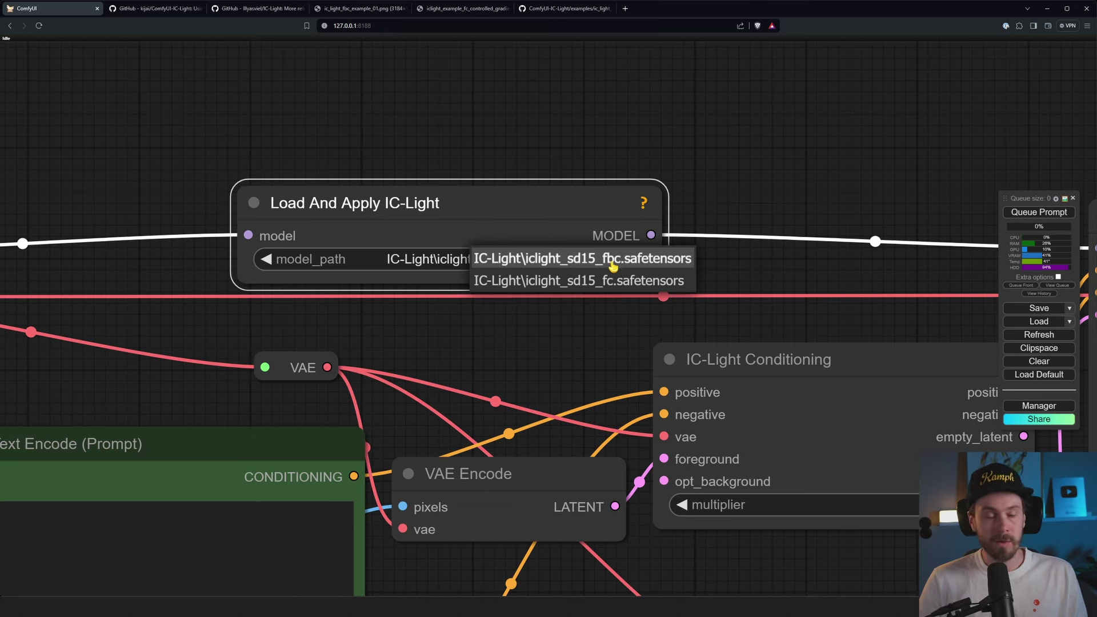
pyautogui.click(619, 280)
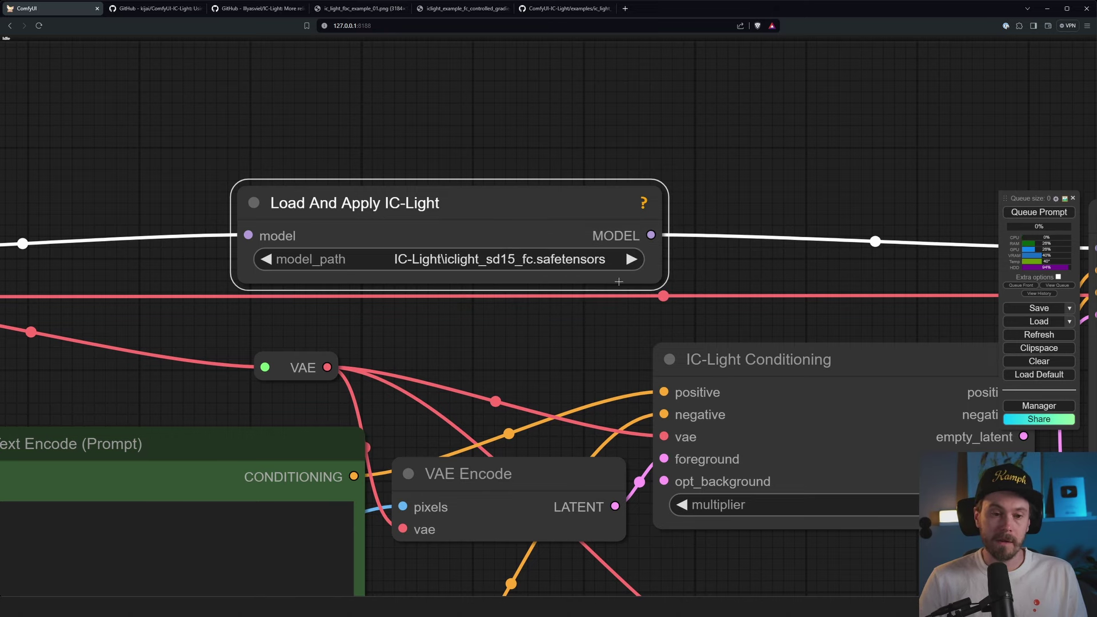
pyautogui.scroll(-10, 574, 315)
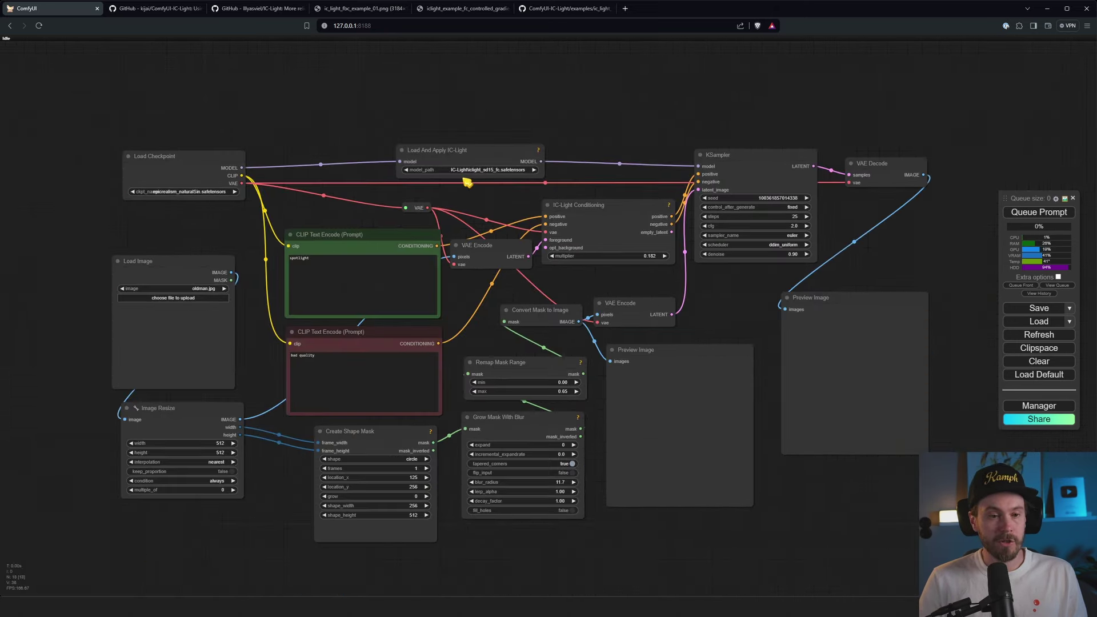
pyautogui.scroll(3, 262, 309)
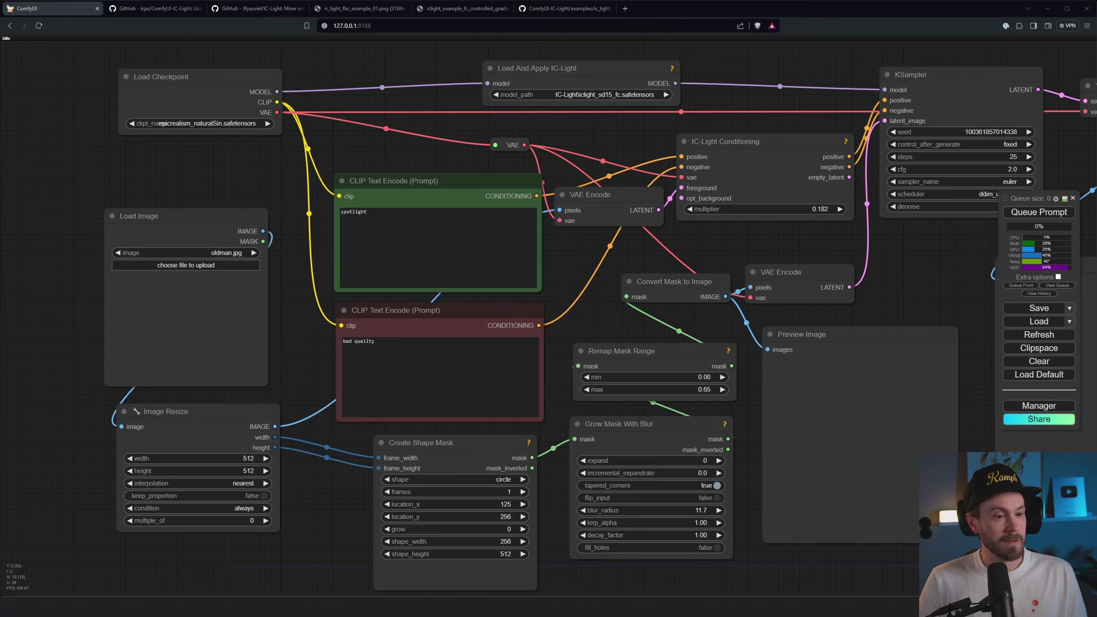
pyautogui.moveTo(195, 314); pyautogui.dragTo(98, 319)
pyautogui.scroll(8, 99, 319)
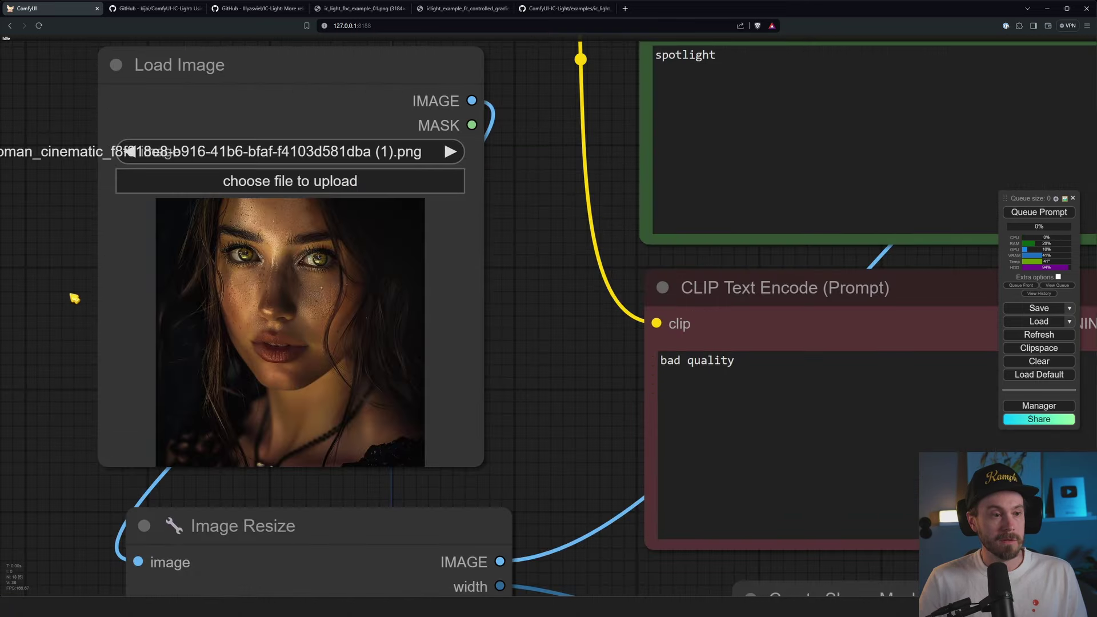
pyautogui.scroll(-5, 73, 299)
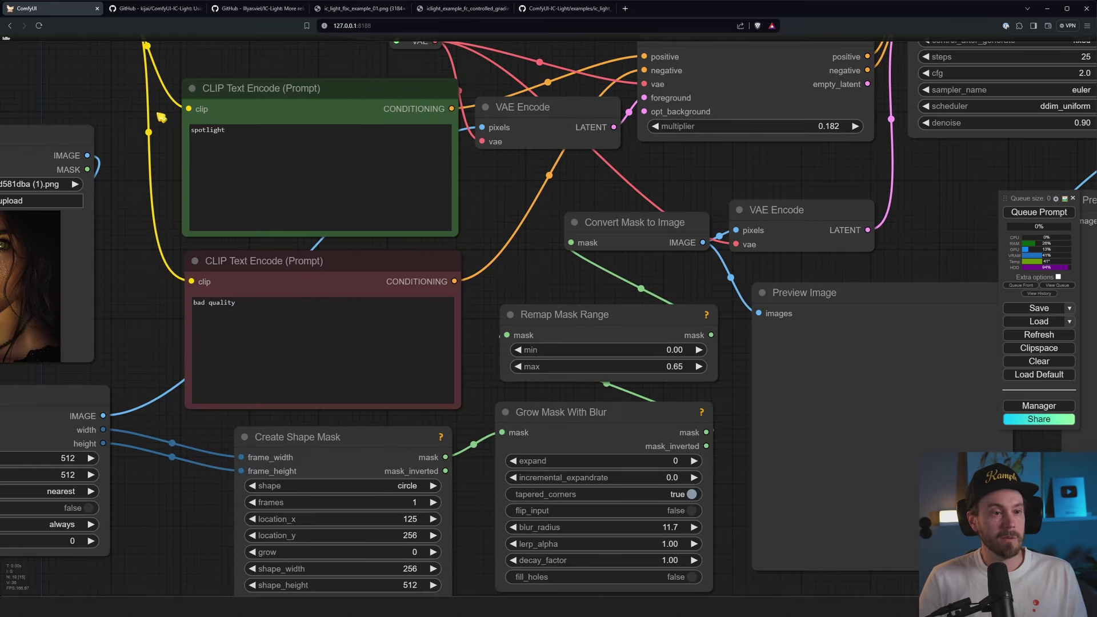
pyautogui.scroll(4, 285, 66)
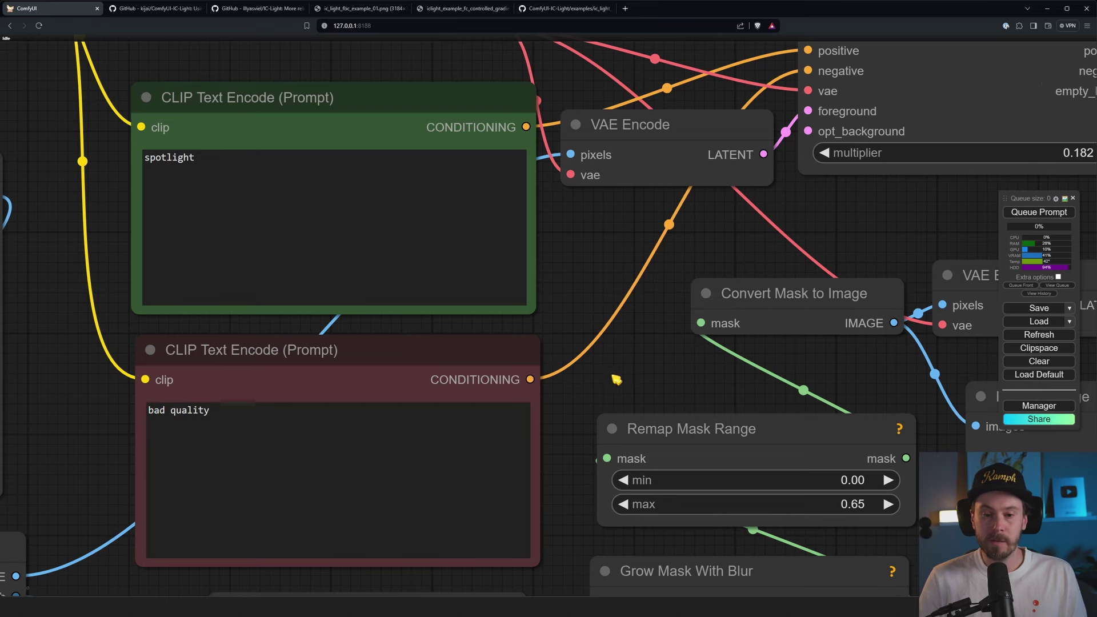
pyautogui.scroll(-5, 619, 377)
pyautogui.moveTo(673, 383); pyautogui.dragTo(426, 303)
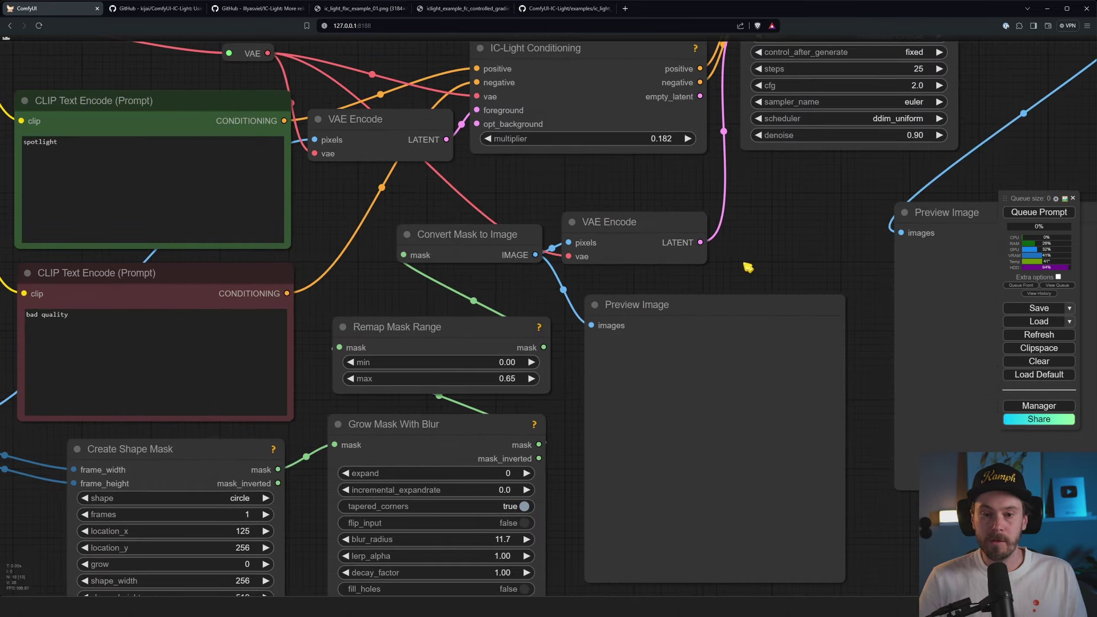
pyautogui.moveTo(806, 237); pyautogui.dragTo(693, 329)
pyautogui.scroll(6, 672, 344)
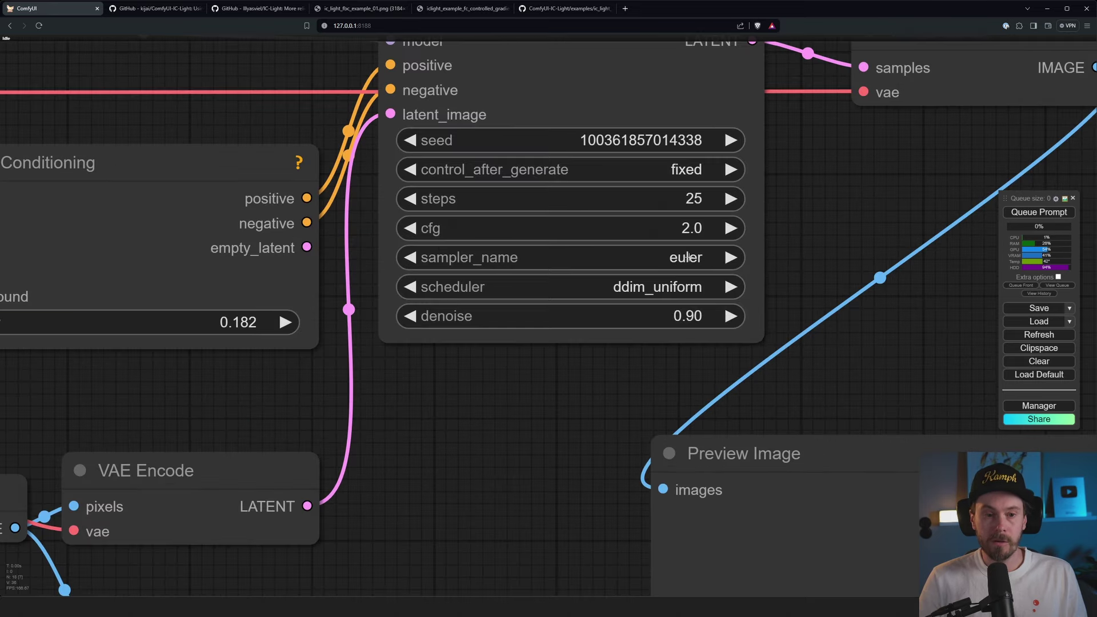
pyautogui.scroll(-5, 440, 503)
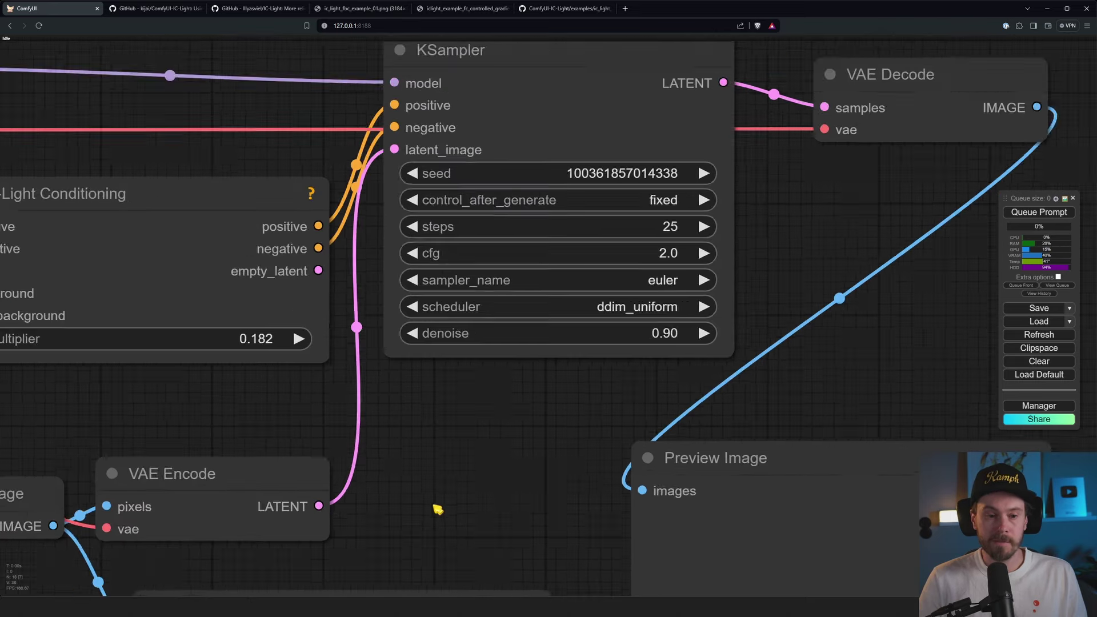
pyautogui.scroll(6, 591, 424)
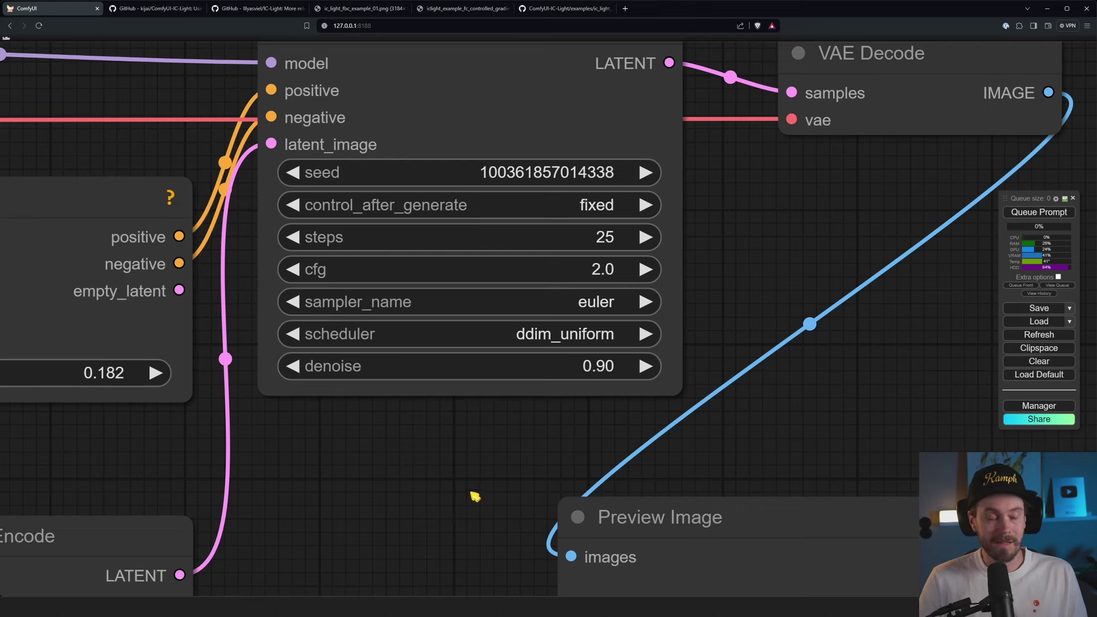
pyautogui.scroll(-7, 583, 306)
pyautogui.scroll(2, 551, 373)
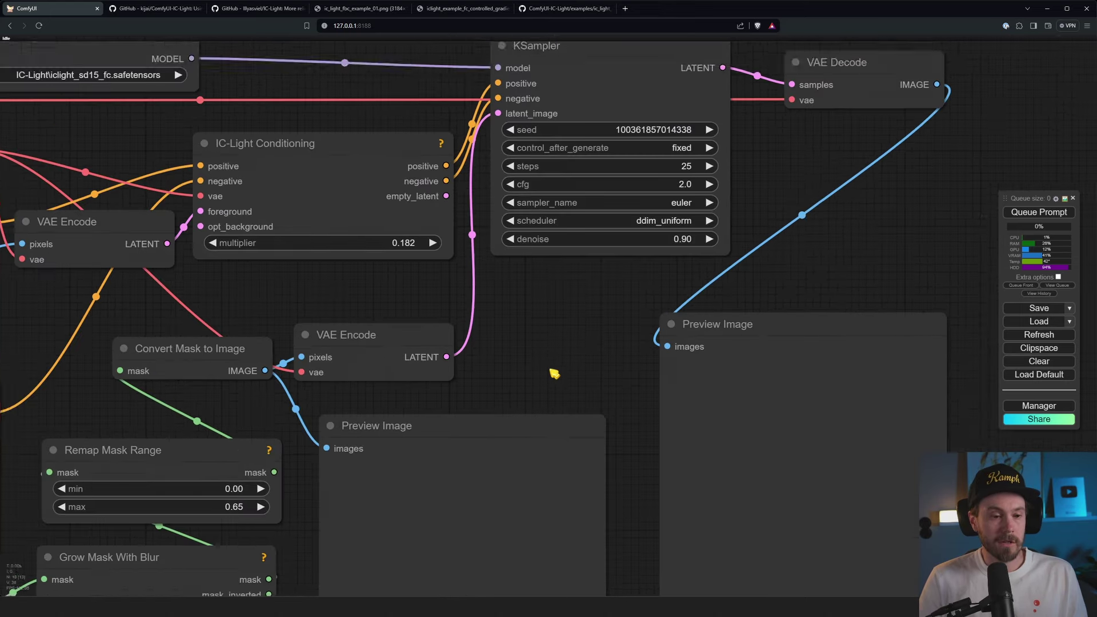
pyautogui.moveTo(550, 373); pyautogui.dragTo(678, 215)
pyautogui.moveTo(439, 411)
pyautogui.mouseDown()
pyautogui.moveTo(553, 289)
pyautogui.moveTo(600, 265)
pyautogui.mouseUp()
pyautogui.moveTo(488, 324); pyautogui.dragTo(565, 292)
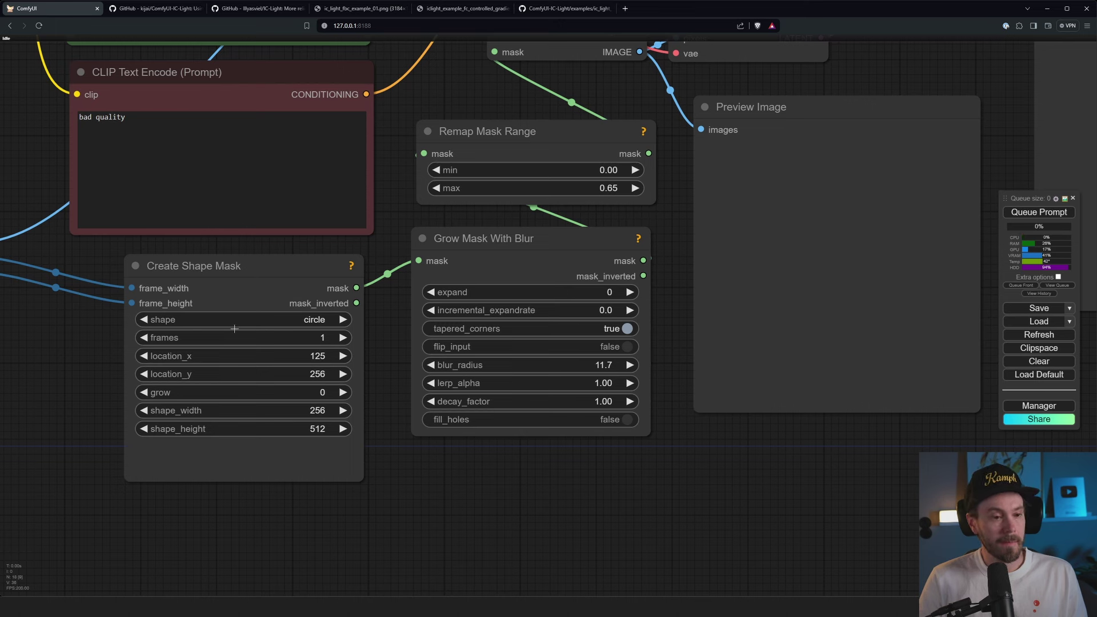
# Keep the circle mask shape and queue the workflow, relighting the portrait from the left
pyautogui.click(315, 320)
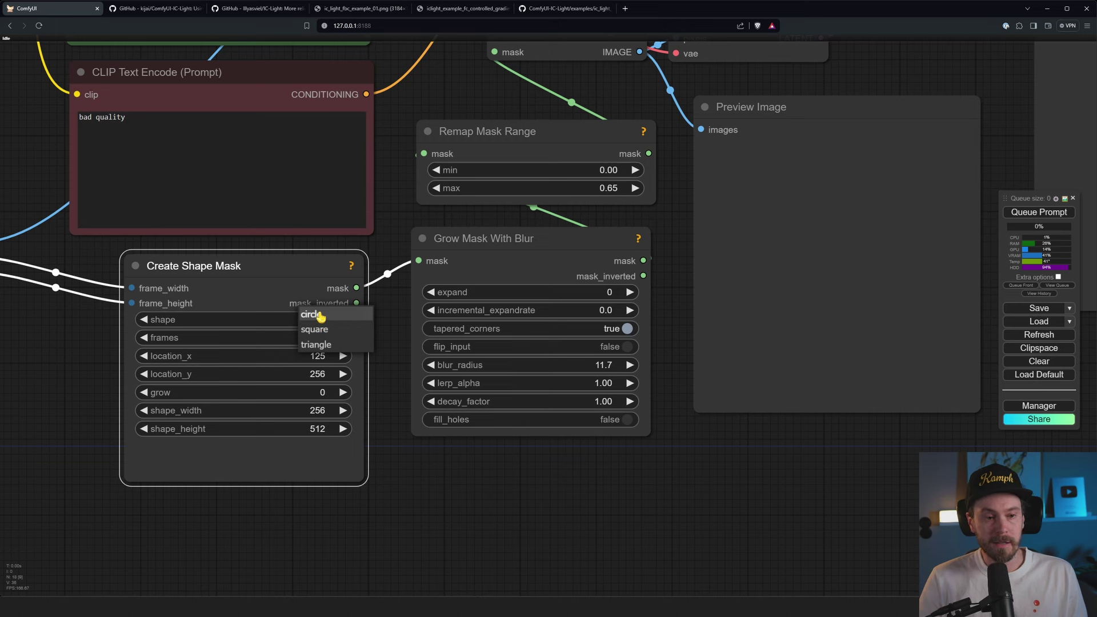
pyautogui.click(321, 316)
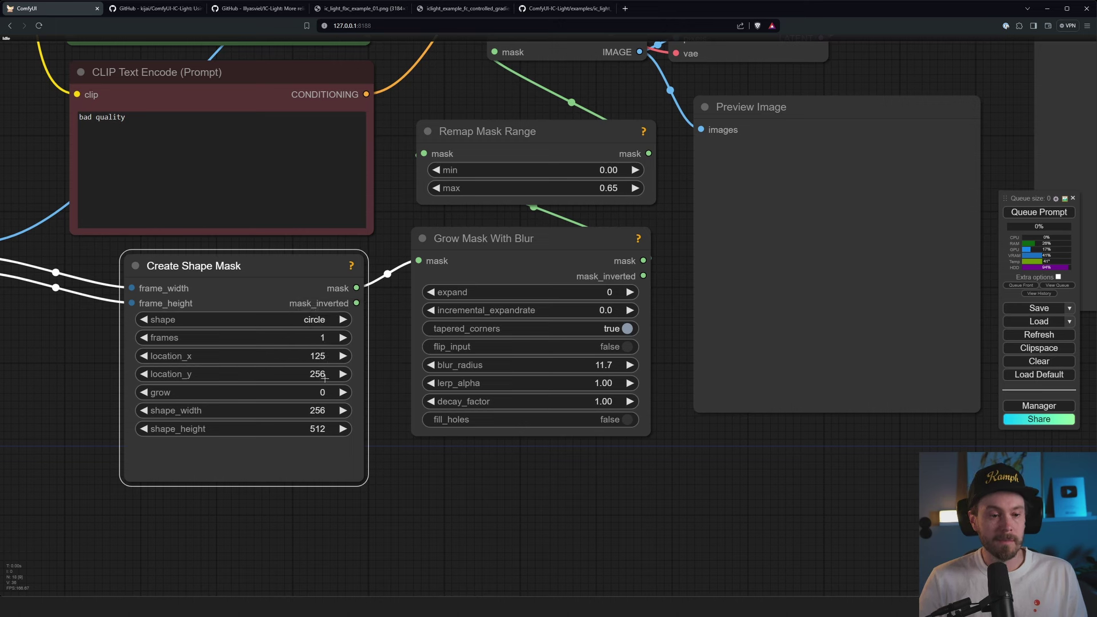
pyautogui.moveTo(673, 176); pyautogui.dragTo(510, 242)
pyautogui.scroll(-2, 703, 283)
pyautogui.moveTo(703, 283); pyautogui.dragTo(467, 360)
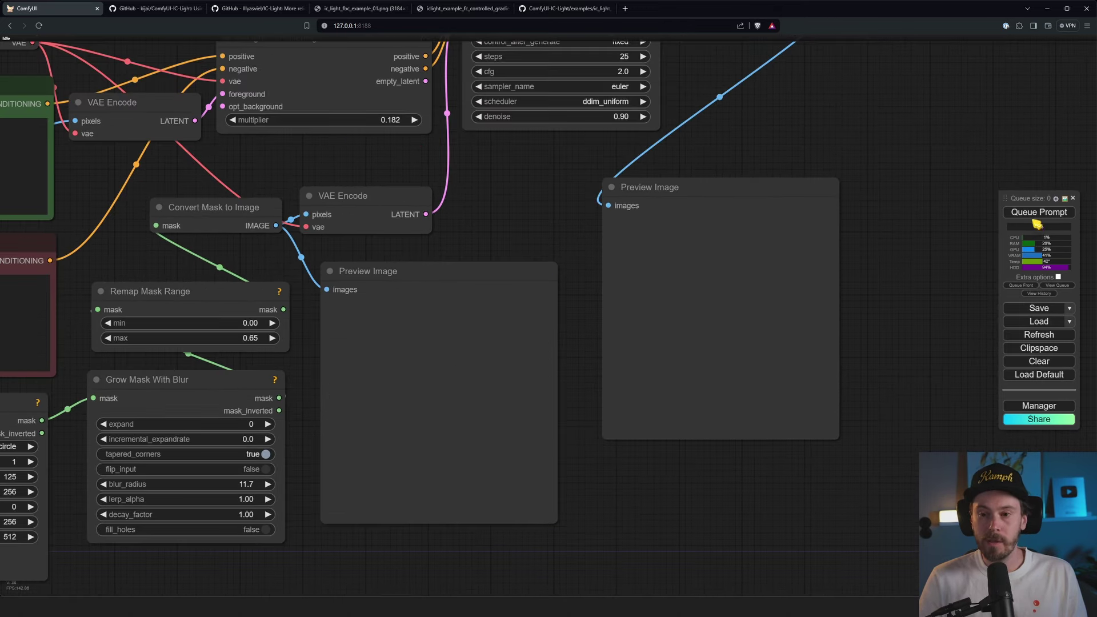
pyautogui.click(1032, 213)
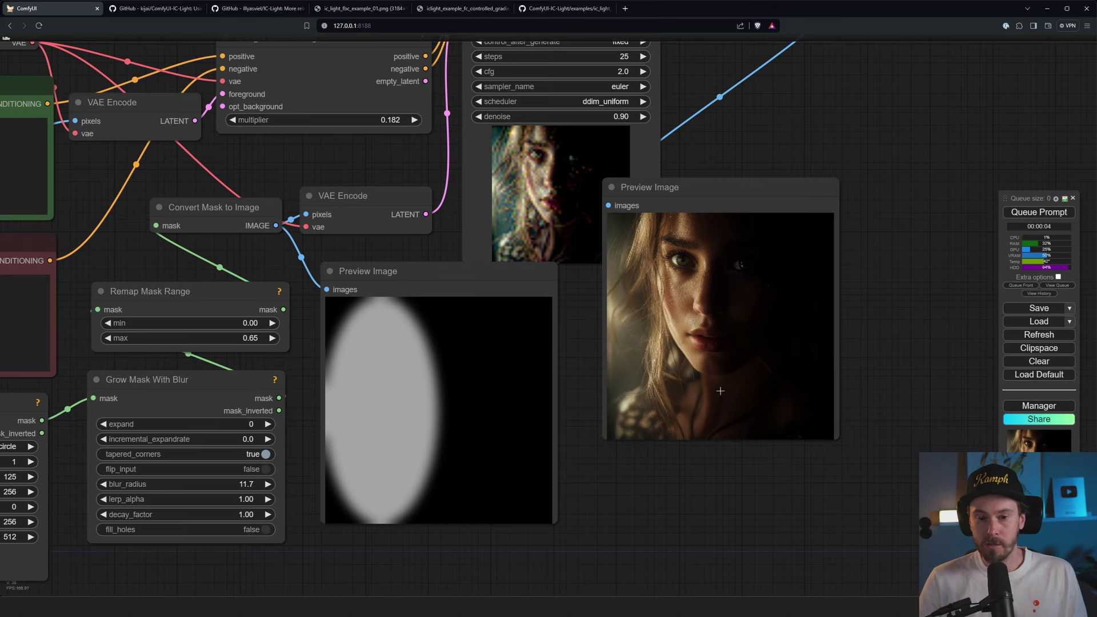
pyautogui.scroll(-5, 691, 416)
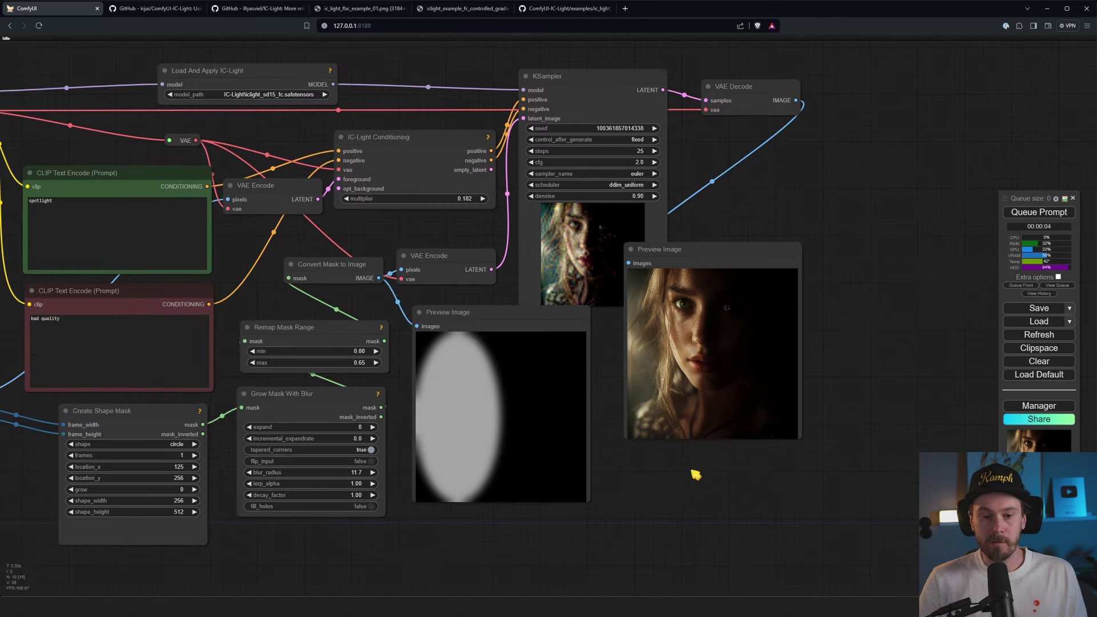
# Set the shape mask's location_x to 256 and re-run the workflow
pyautogui.scroll(6, 464, 530)
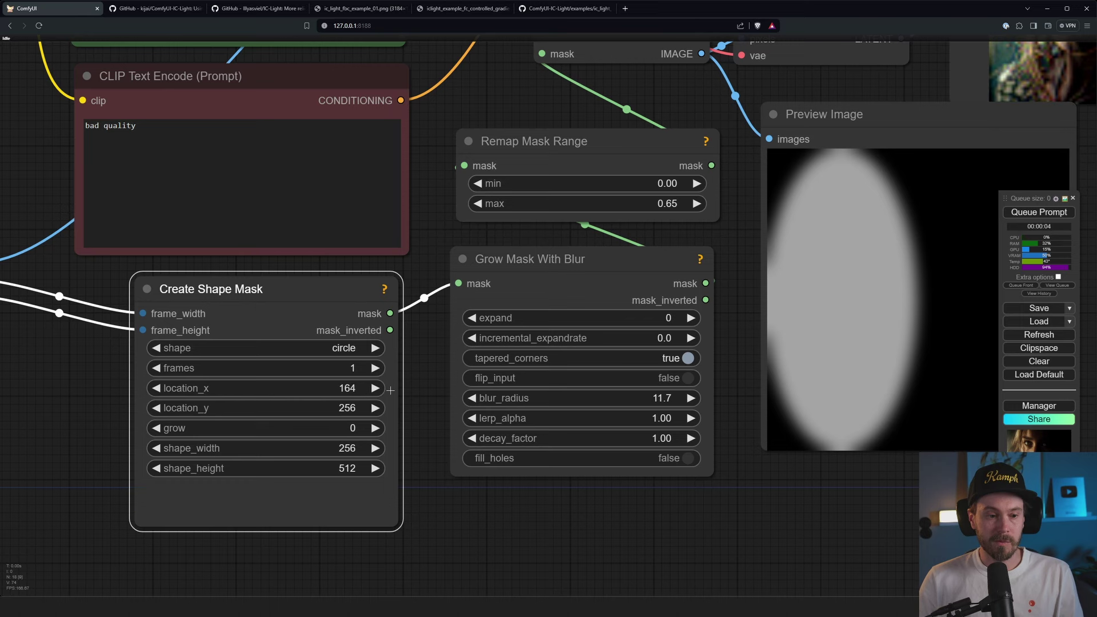
pyautogui.click(348, 389)
pyautogui.write('256')
pyautogui.click(535, 390)
pyautogui.moveTo(800, 521); pyautogui.dragTo(663, 508)
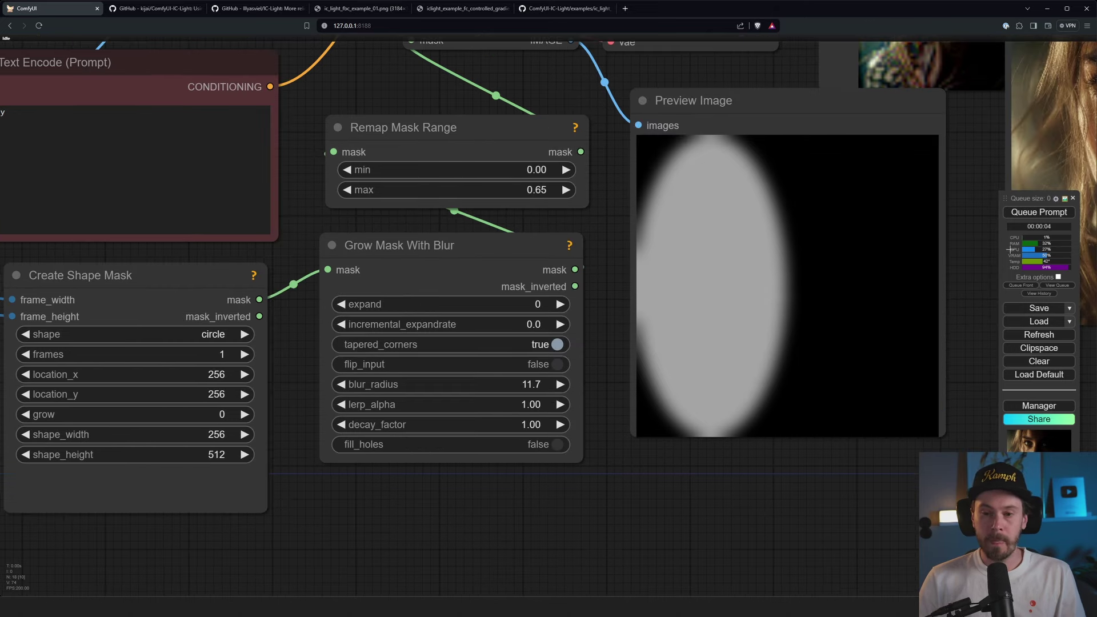
pyautogui.hotkey('ctrl', 'Return')
pyautogui.scroll(-2, 875, 489)
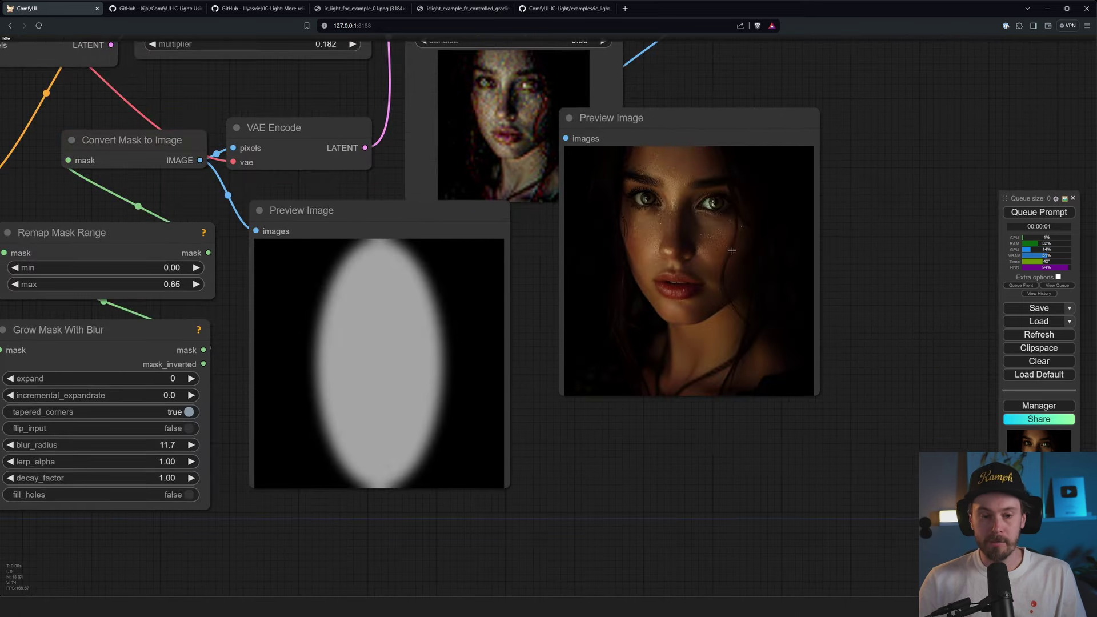
# Set shape_height to 256 and re-run to get a centred spotlight on the face
pyautogui.moveTo(575, 487); pyautogui.dragTo(808, 390)
pyautogui.moveTo(273, 440); pyautogui.dragTo(368, 445)
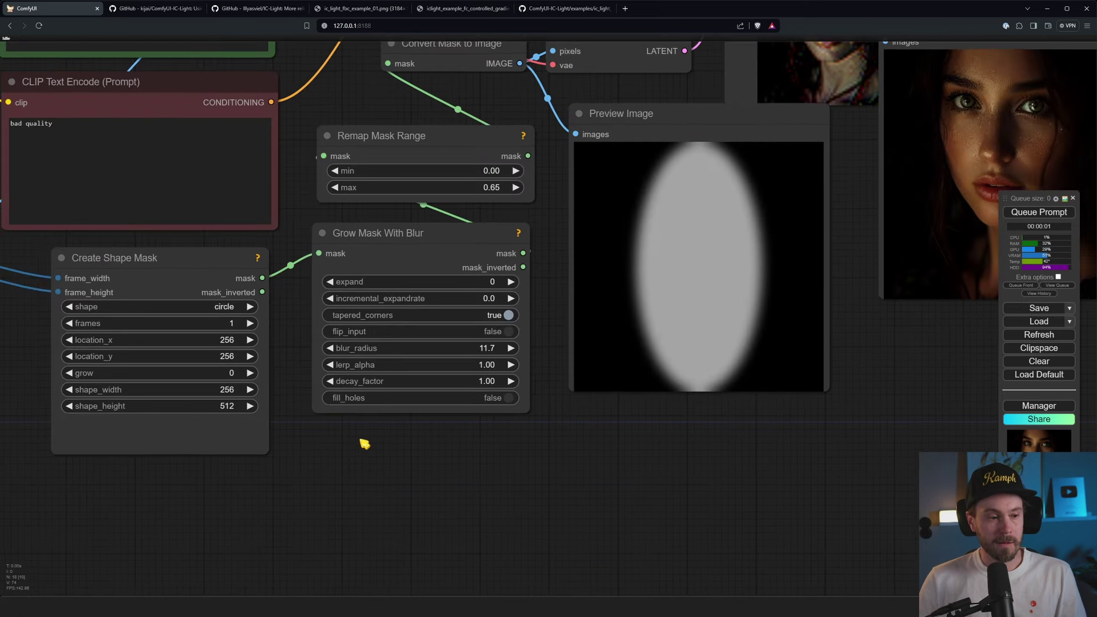
pyautogui.scroll(6, 234, 396)
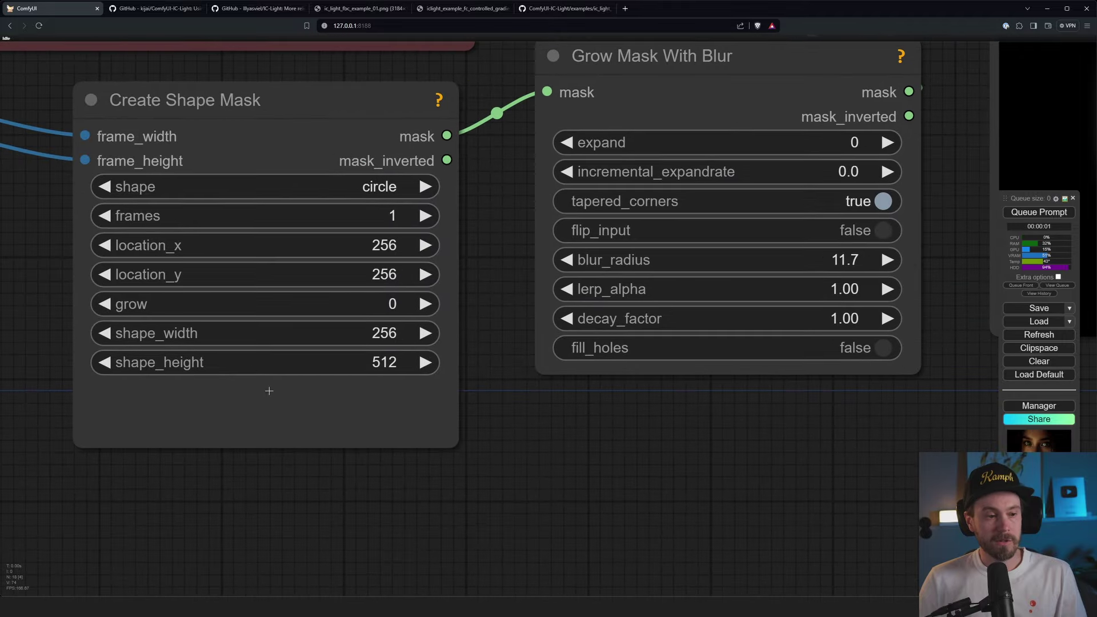
pyautogui.click(392, 362)
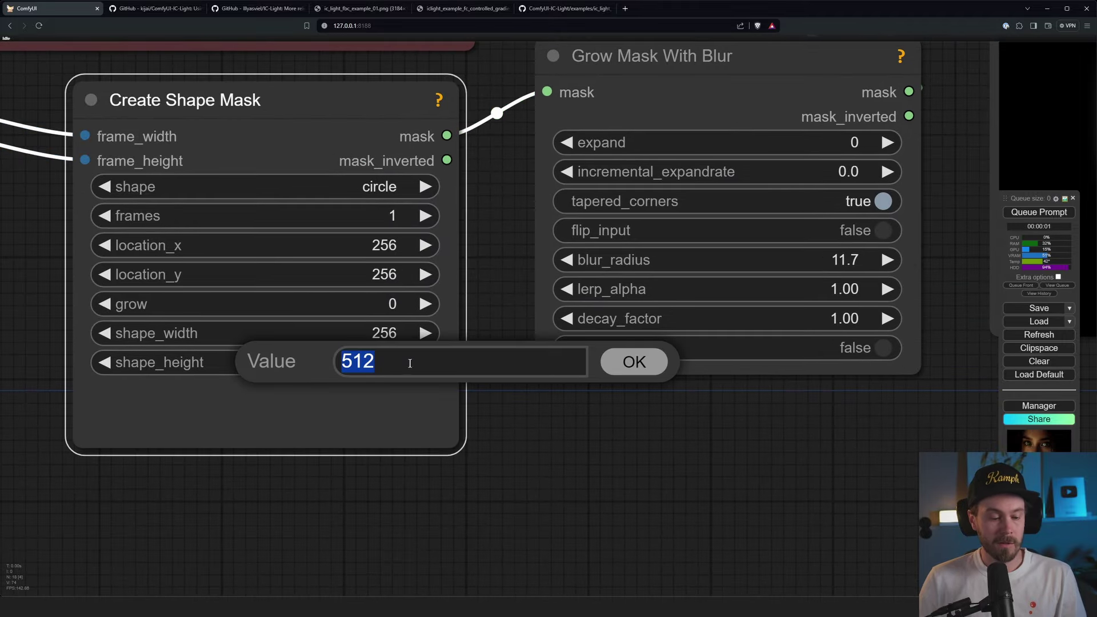
pyautogui.write('256')
pyautogui.press('Return')
pyautogui.scroll(-3, 685, 448)
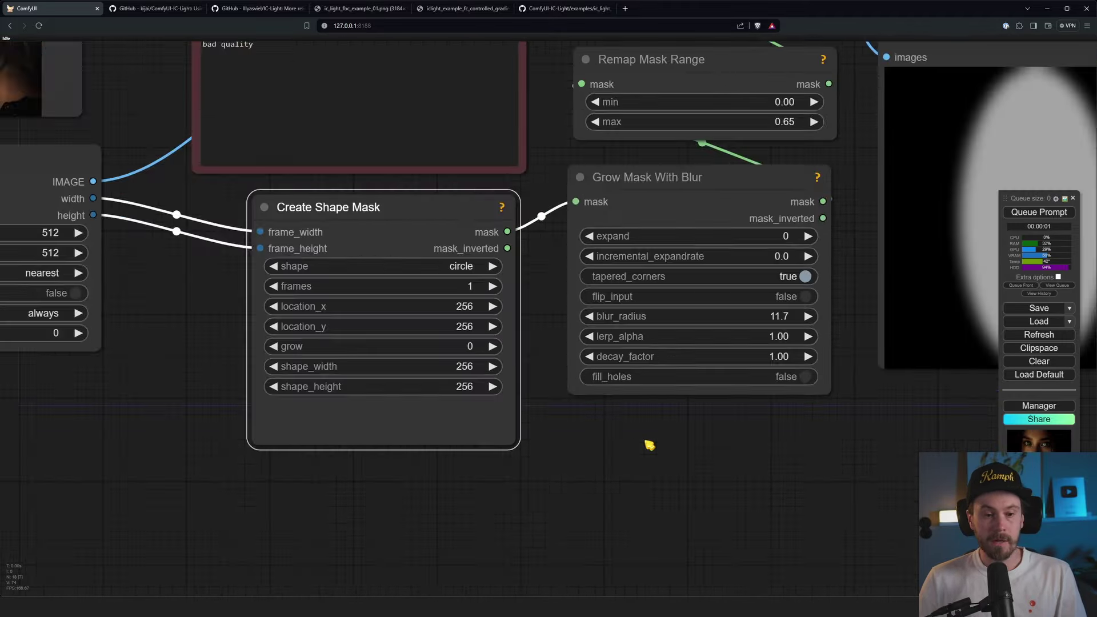
pyautogui.moveTo(685, 448); pyautogui.dragTo(331, 448)
pyautogui.moveTo(713, 460); pyautogui.dragTo(570, 510)
pyautogui.click(1039, 212)
pyautogui.moveTo(740, 205); pyautogui.dragTo(612, 290)
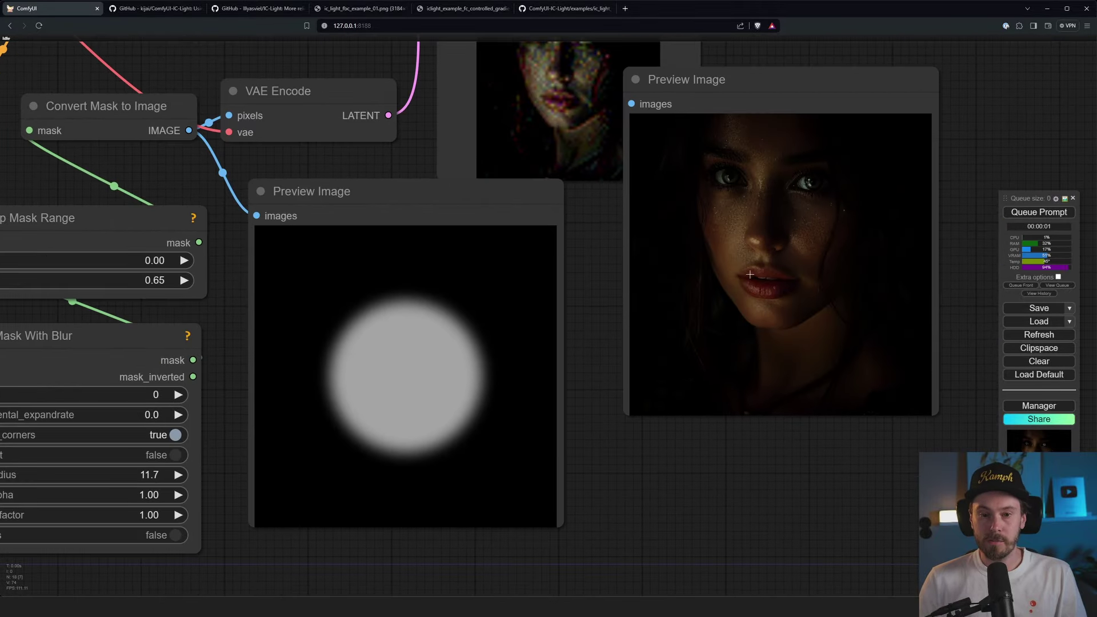
pyautogui.scroll(-3, 706, 341)
pyautogui.scroll(-2, 687, 368)
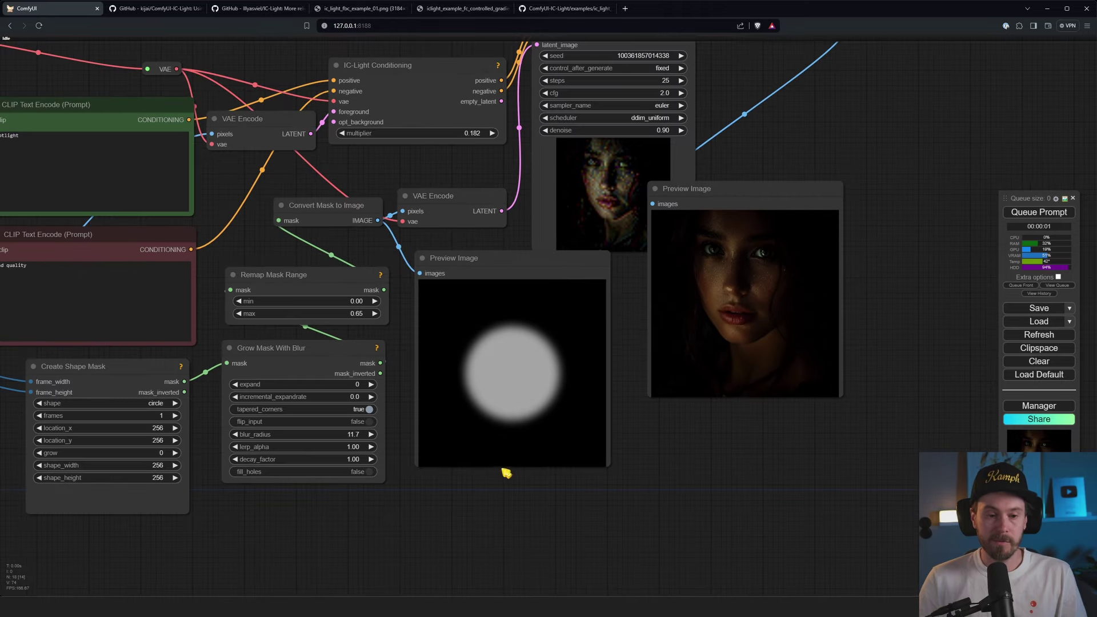
# Switch the mask to a triangle at location 512, 512 and run the workflow
pyautogui.moveTo(312, 522); pyautogui.dragTo(605, 453)
pyautogui.scroll(4, 497, 400)
pyautogui.click(421, 281)
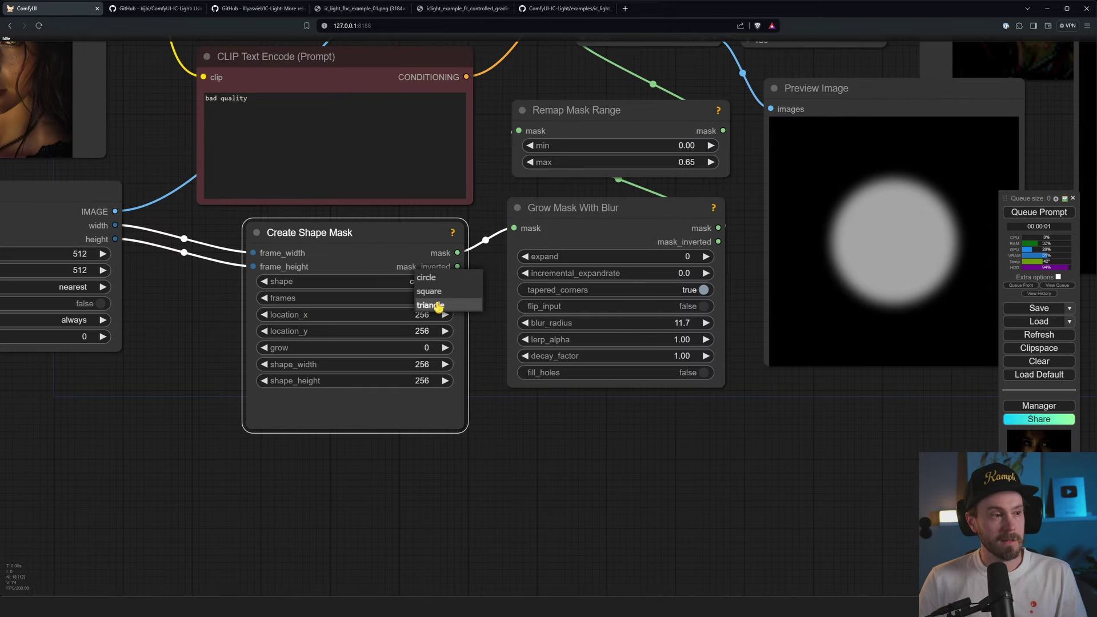
pyautogui.click(439, 304)
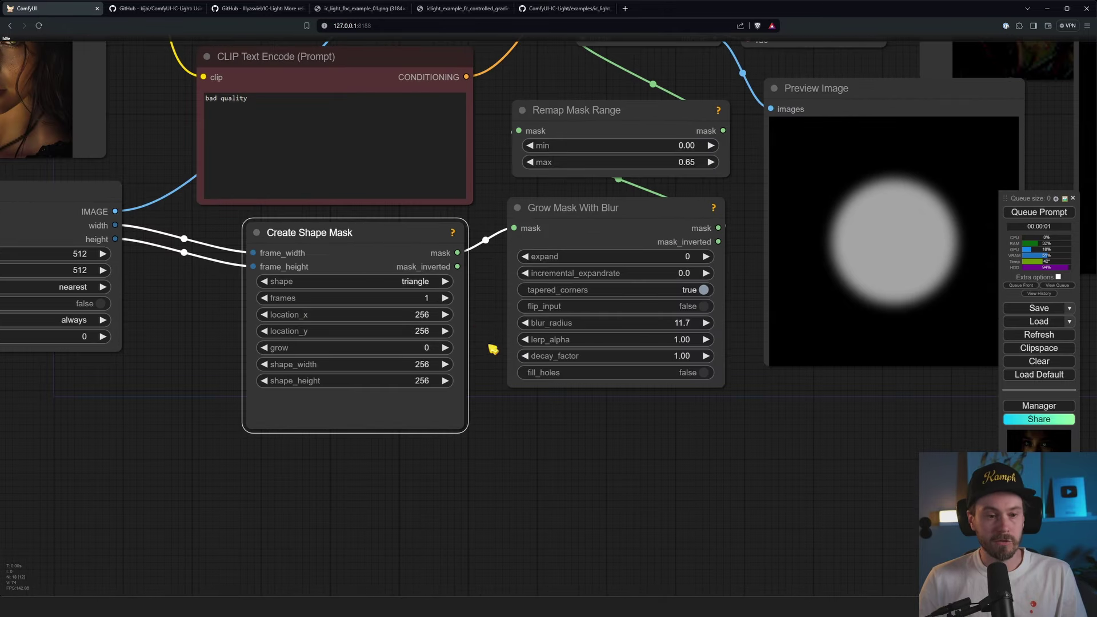
pyautogui.click(423, 317)
pyautogui.write('512')
pyautogui.press('Return')
pyautogui.click(423, 331)
pyautogui.write('512')
pyautogui.press('Return')
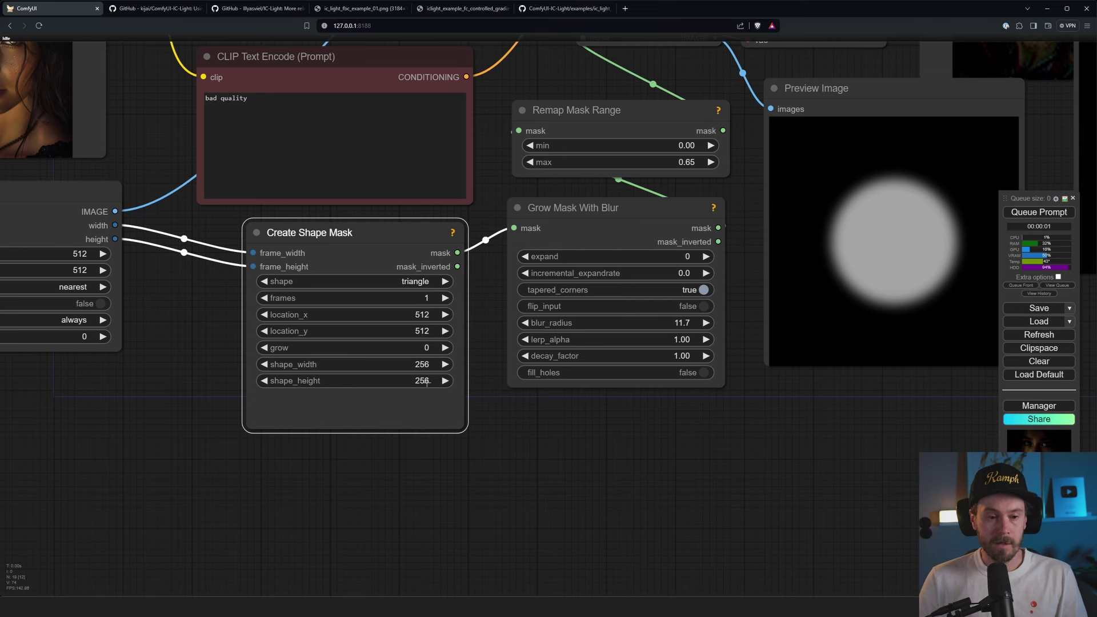
pyautogui.click(1032, 212)
# Review the triangle-lit portrait and drag location_x left to 374
pyautogui.moveTo(883, 423); pyautogui.dragTo(695, 431)
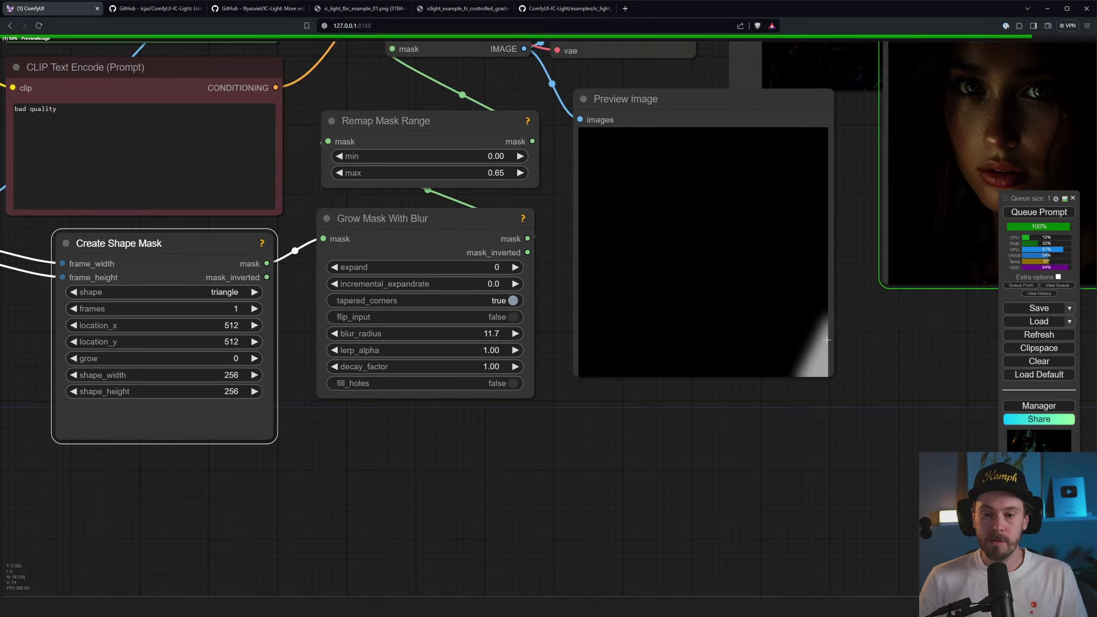
pyautogui.moveTo(948, 326); pyautogui.dragTo(638, 391)
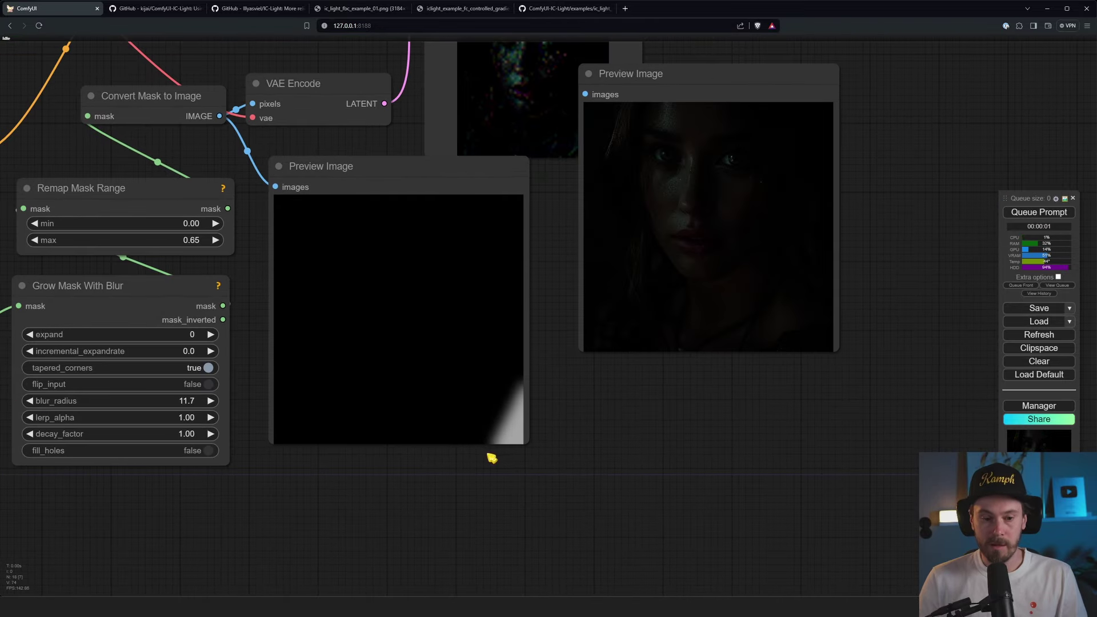
pyautogui.scroll(4, 497, 449)
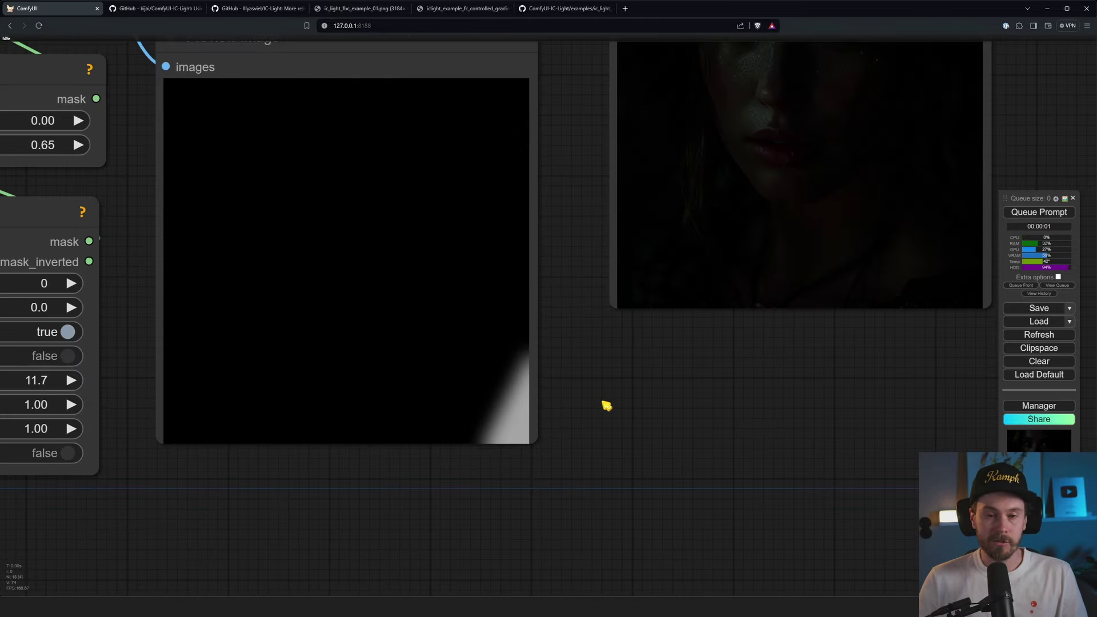
pyautogui.scroll(-2, 612, 406)
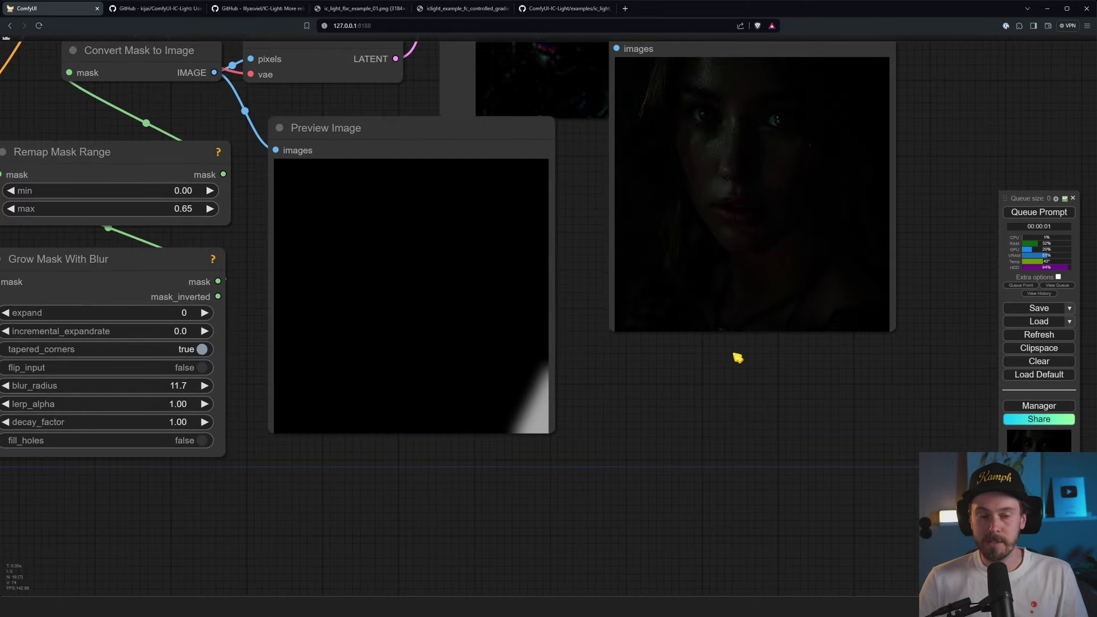
pyautogui.scroll(-5, 738, 359)
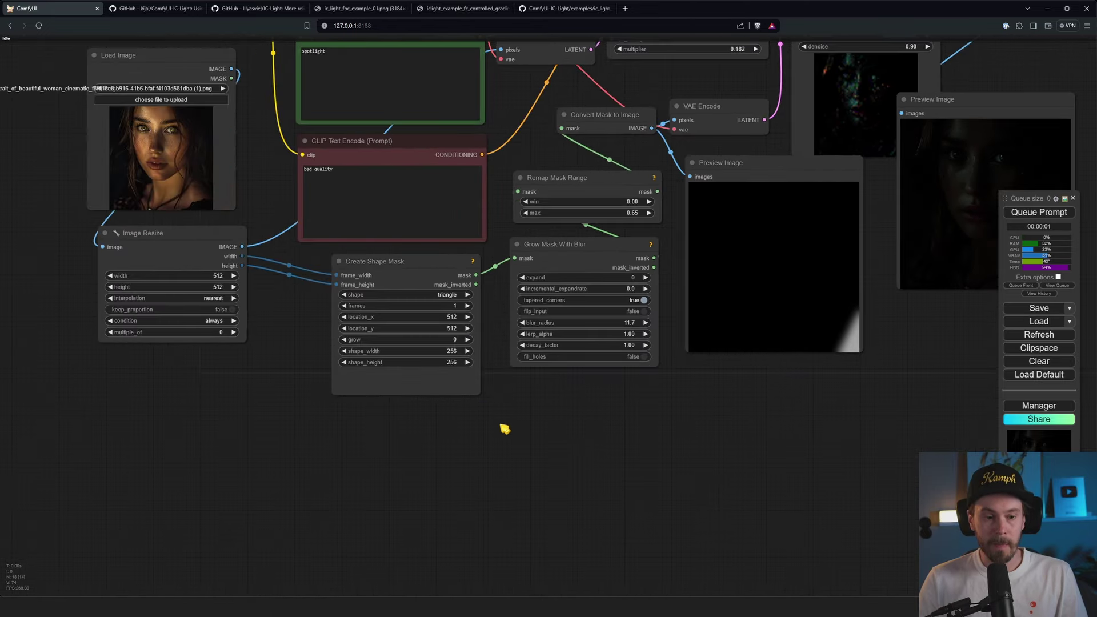
pyautogui.scroll(4, 505, 429)
pyautogui.moveTo(429, 267); pyautogui.dragTo(374, 267)
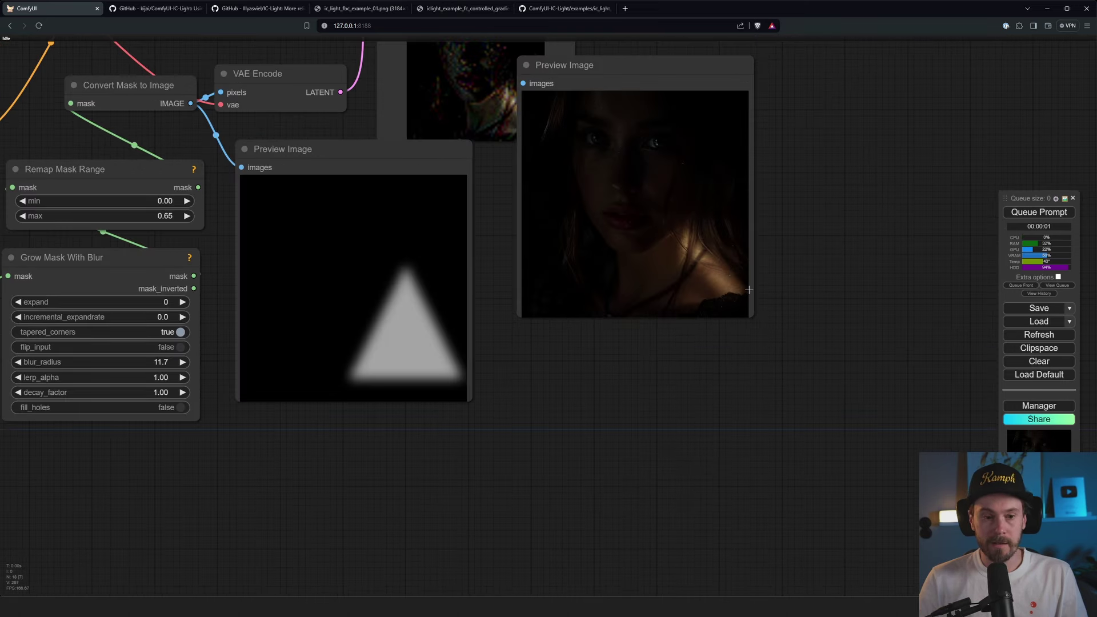
pyautogui.scroll(6, 799, 252)
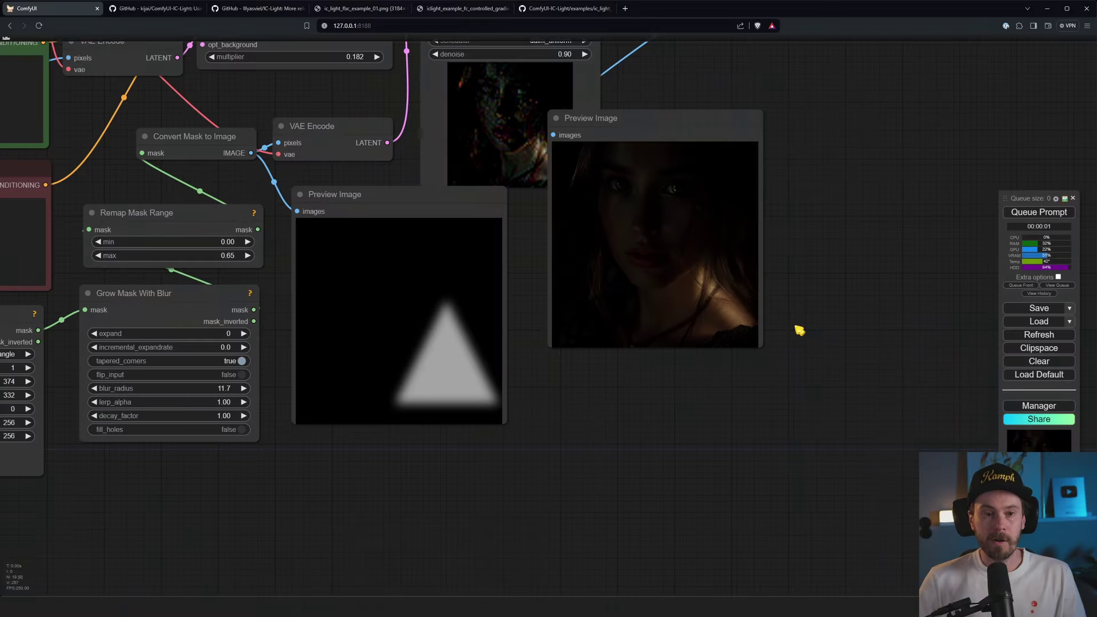
pyautogui.scroll(-3, 799, 330)
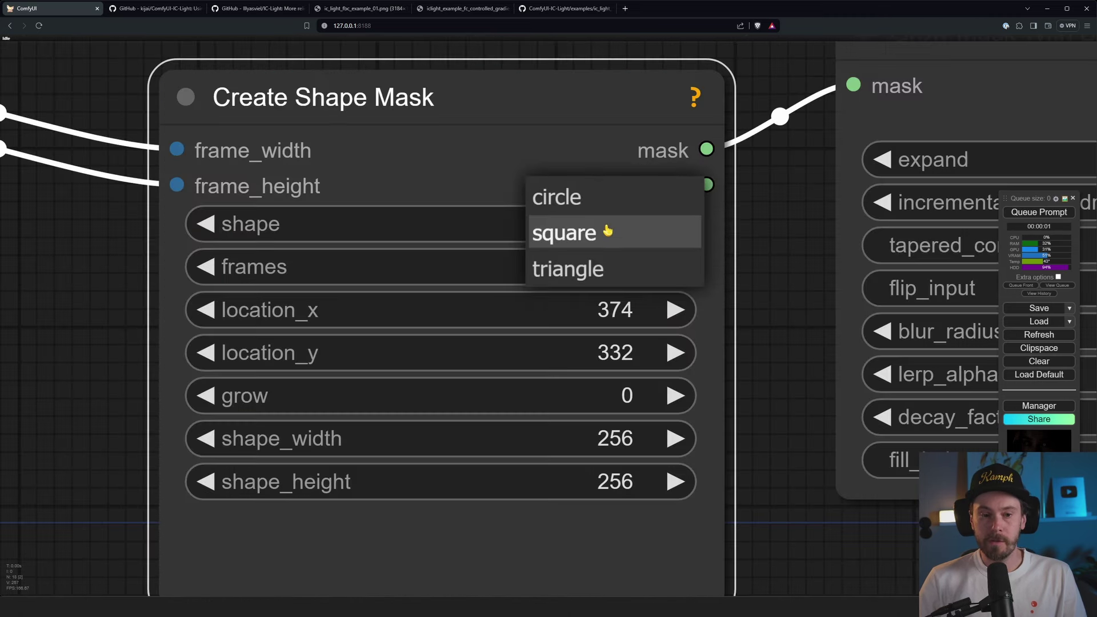
# Make the shape mask a 256×552 square positioned at x 184, y 110
pyautogui.click(610, 228)
pyautogui.scroll(-4, 786, 366)
pyautogui.moveTo(776, 372); pyautogui.dragTo(577, 336)
pyautogui.moveTo(467, 410); pyautogui.dragTo(617, 419)
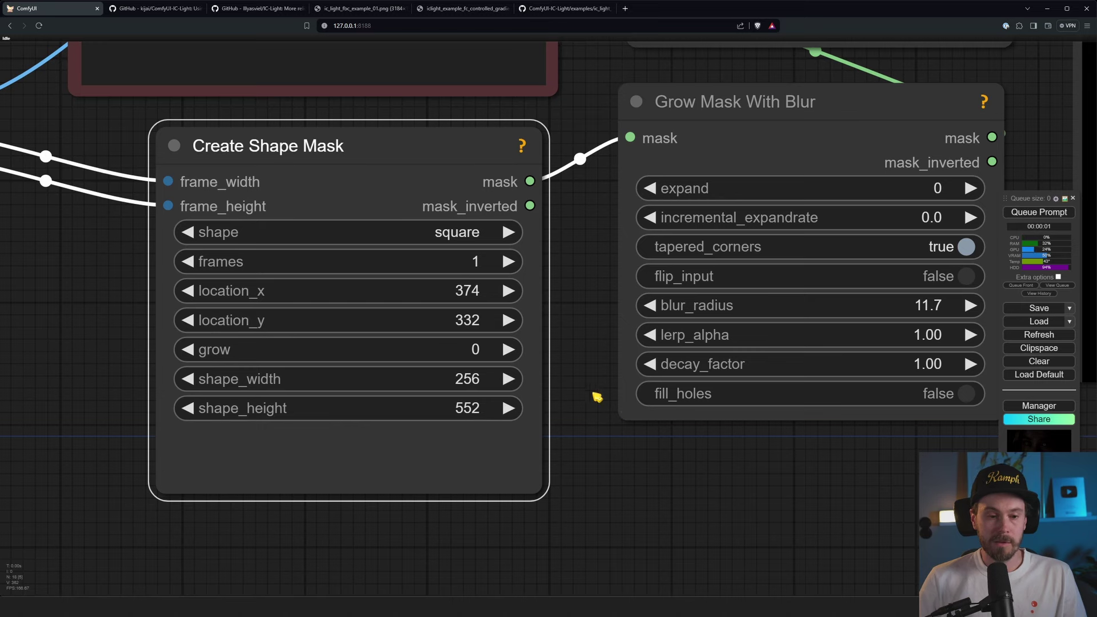
pyautogui.moveTo(515, 290); pyautogui.dragTo(406, 291)
pyautogui.moveTo(491, 320); pyautogui.dragTo(404, 318)
# Queue the workflow to render the portrait with side lighting through the new mask
pyautogui.scroll(-5, 564, 314)
pyautogui.moveTo(564, 314); pyautogui.dragTo(229, 307)
pyautogui.scroll(-2, 407, 401)
pyautogui.moveTo(725, 385); pyautogui.dragTo(514, 394)
pyautogui.click(1037, 212)
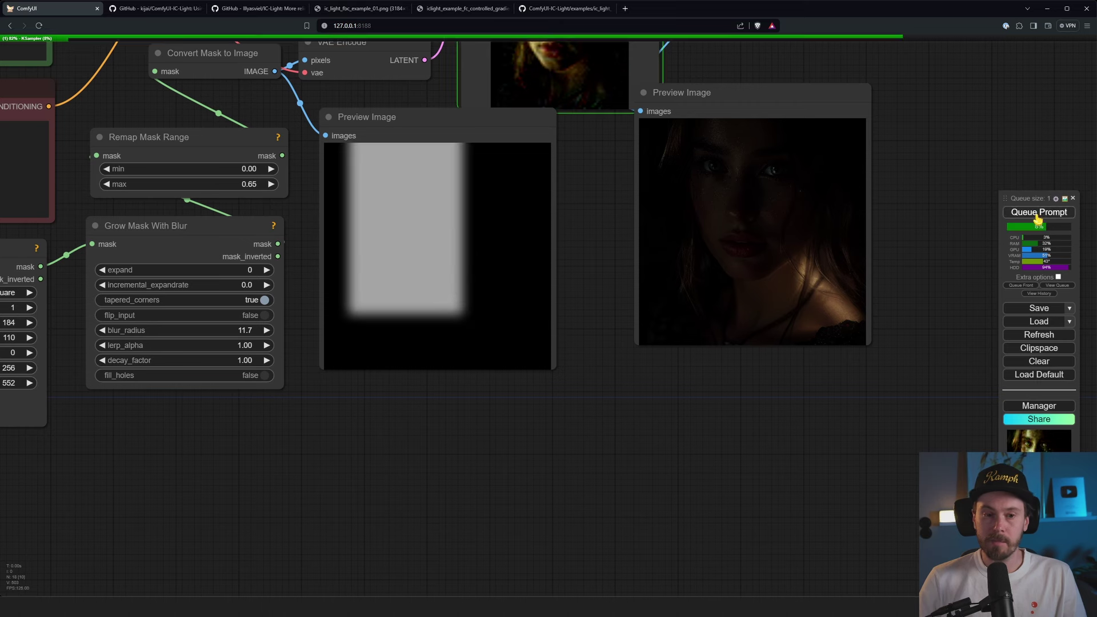
# Pan and zoom around the canvas to inspect the relit portrait preview
pyautogui.moveTo(677, 142); pyautogui.dragTo(557, 140)
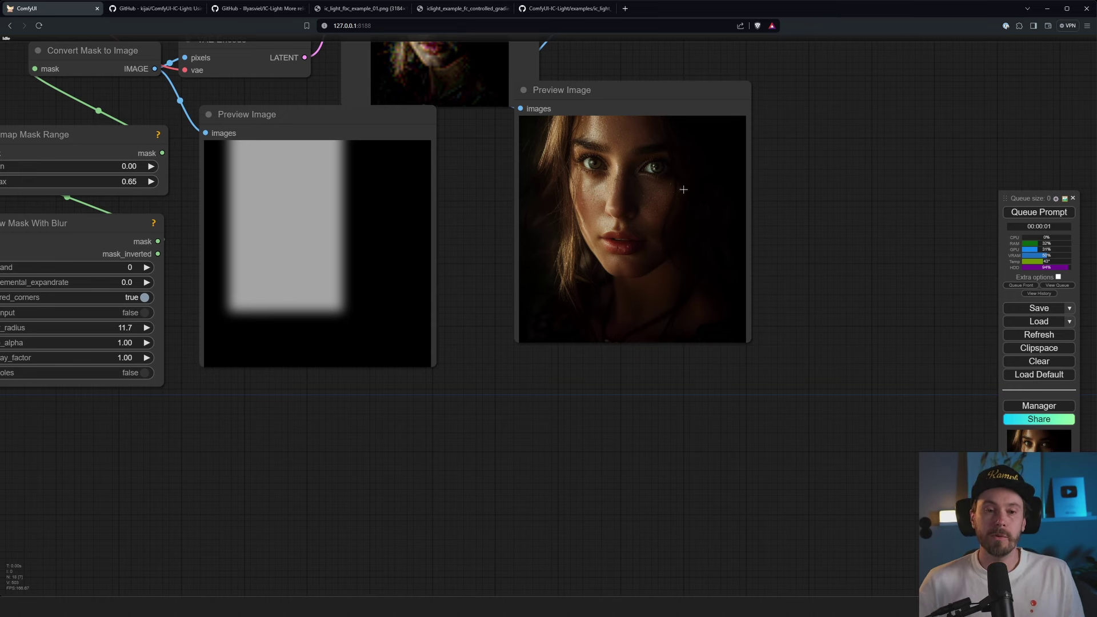
pyautogui.scroll(-3, 683, 189)
pyautogui.moveTo(521, 220); pyautogui.dragTo(492, 284)
pyautogui.scroll(5, 577, 289)
pyautogui.scroll(3, 577, 289)
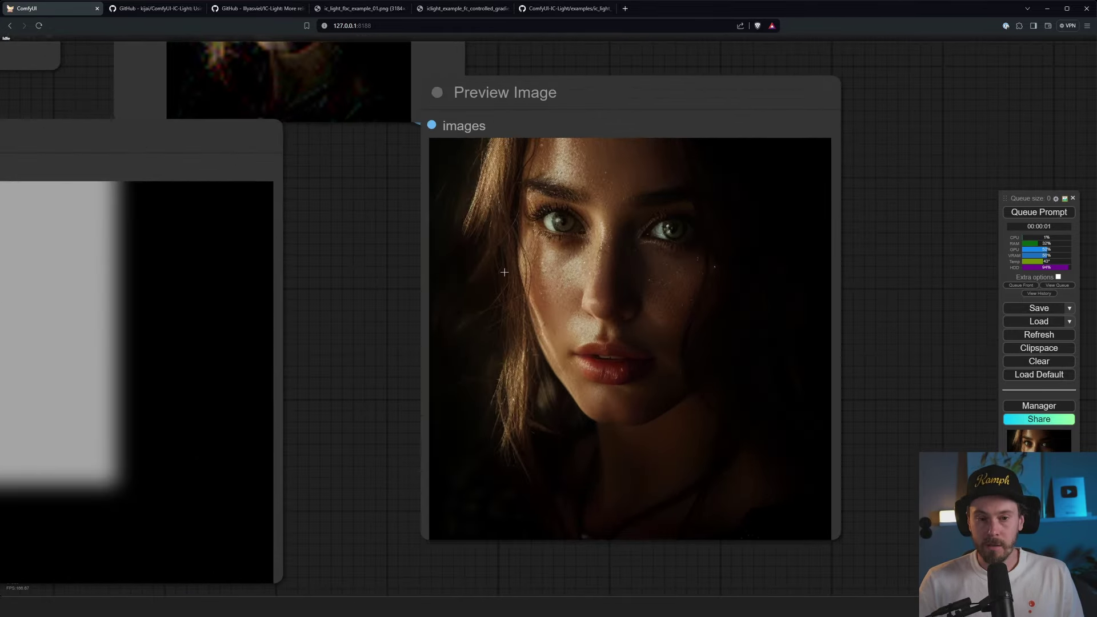
pyautogui.scroll(-4, 378, 303)
pyautogui.scroll(-1, 377, 312)
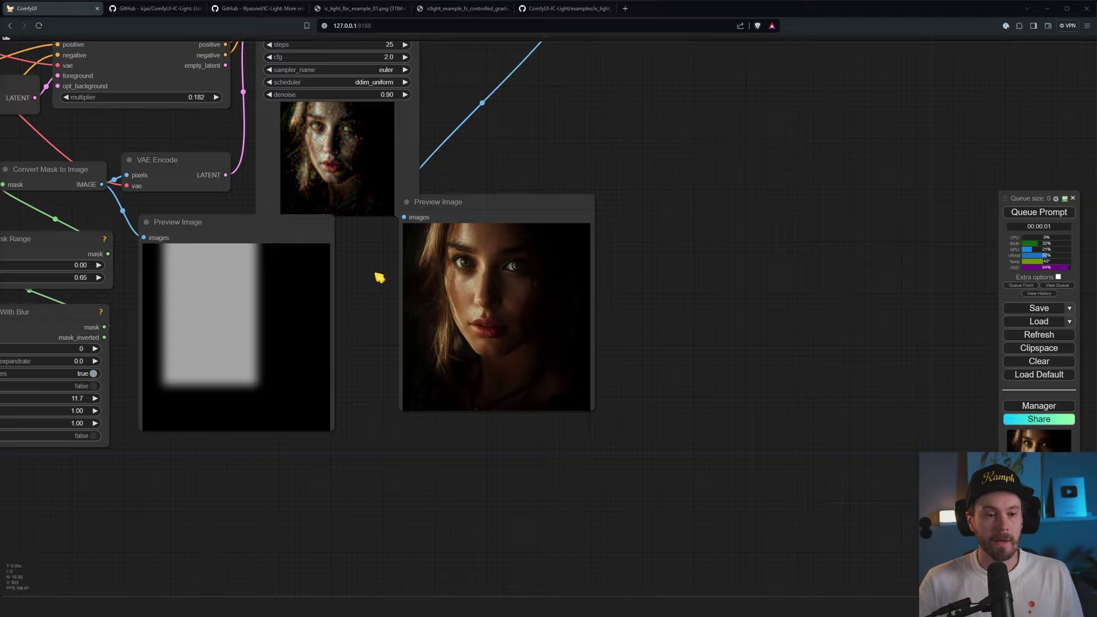
pyautogui.scroll(-3, 379, 278)
# Replace the spotlight light prompt with 'neon pink blue disco light'
pyautogui.scroll(2, 225, 208)
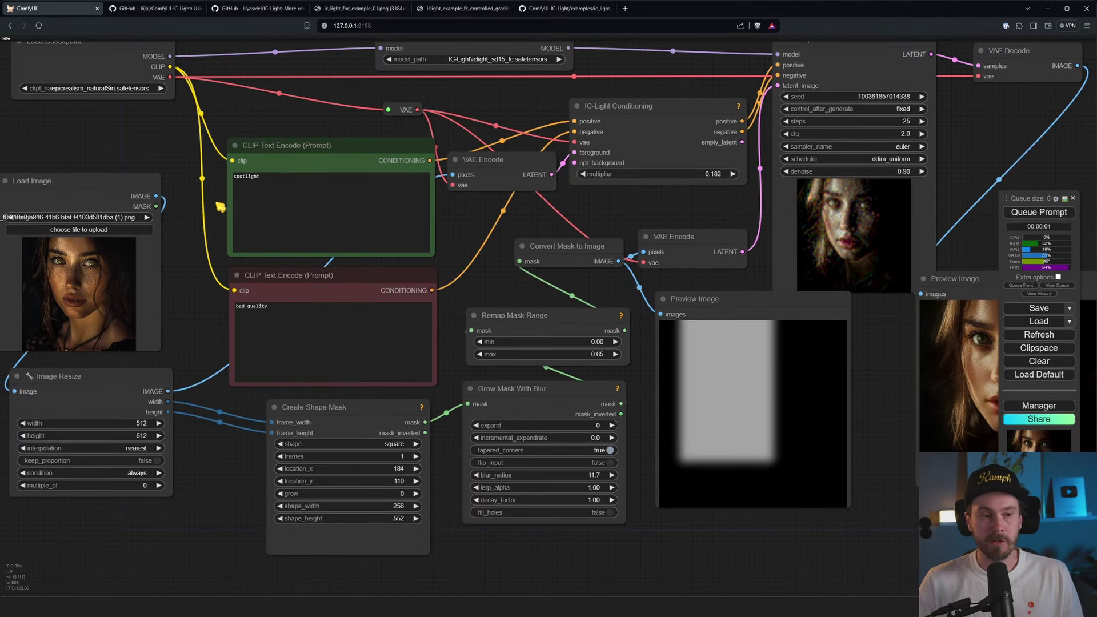
pyautogui.scroll(8, 214, 200)
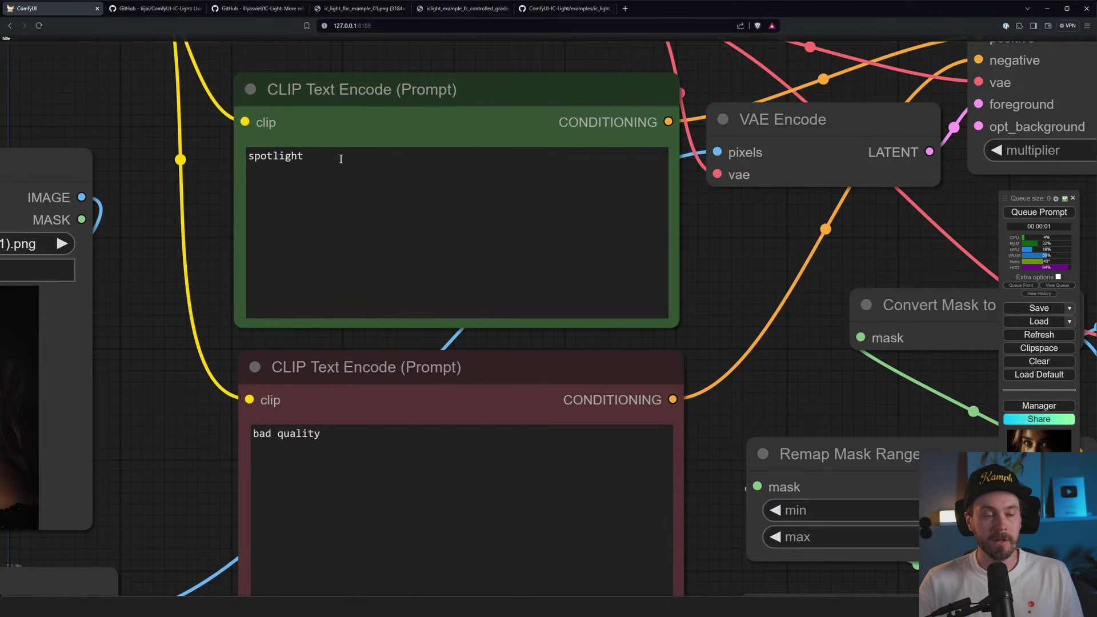
pyautogui.hotkey('shift', 'Left')
pyautogui.hotkey('shift', 'Left')
pyautogui.hotkey('shift', 'Left')
pyautogui.hotkey('shift', 'Left')
pyautogui.hotkey('shift', 'Left')
pyautogui.hotkey('shift', 'Left')
pyautogui.hotkey('shift', 'Left')
pyautogui.hotkey('shift', 'Left')
pyautogui.hotkey('shift', 'Left')
pyautogui.hotkey('shift', 'Left')
pyautogui.write('neon piu')
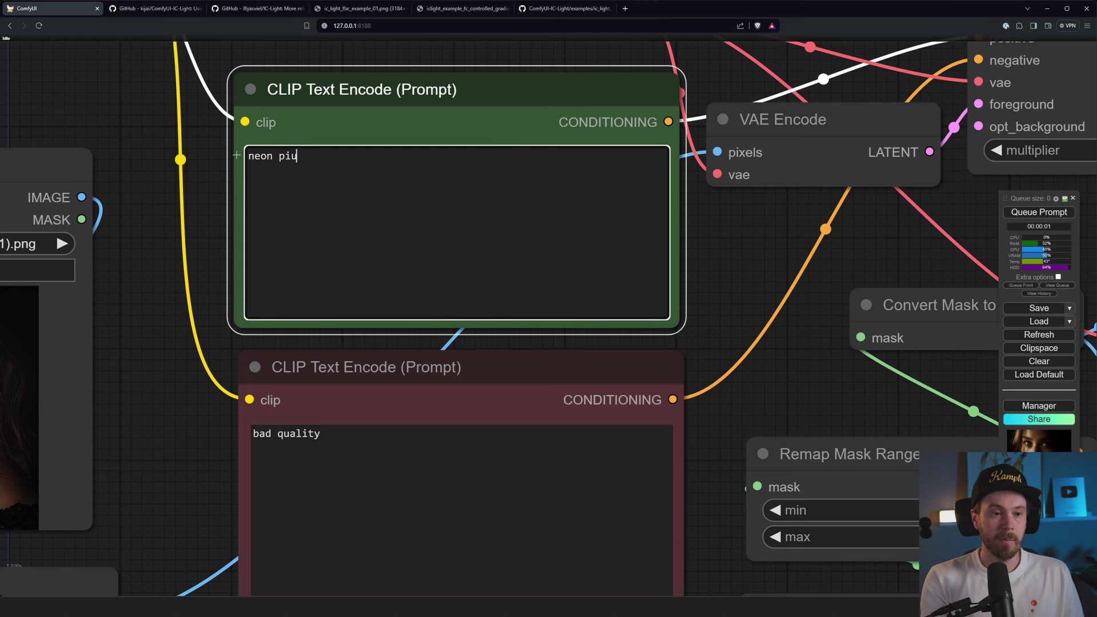
pyautogui.press('BackSpace')
pyautogui.write('nk blue disco light')
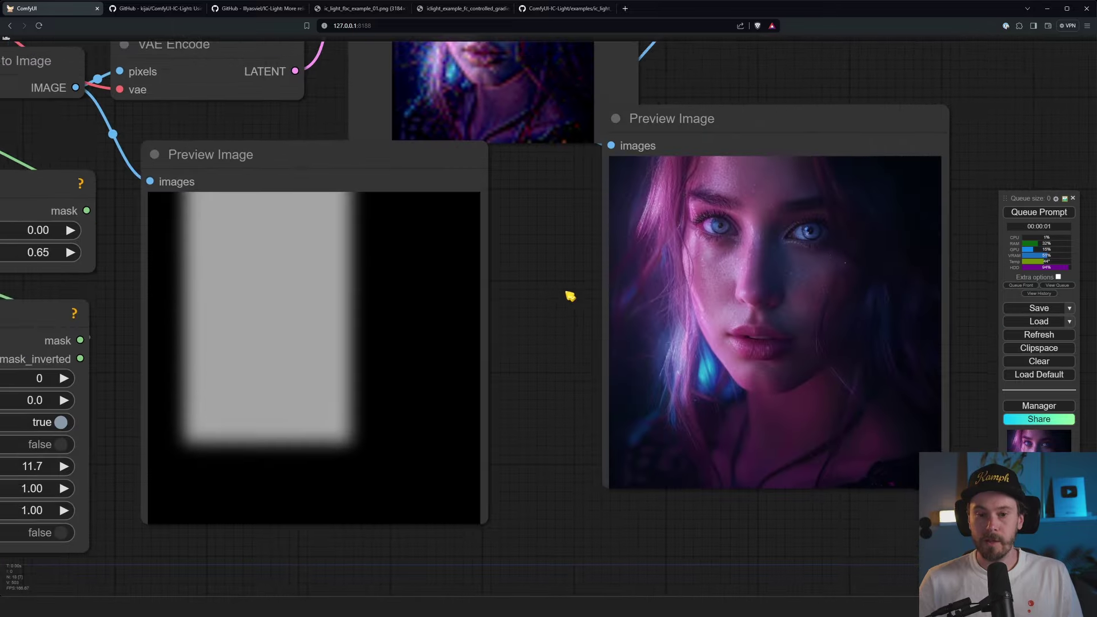
# Pan over the graph and start retyping the light prompt as a strong sun prompt
pyautogui.scroll(2, 568, 293)
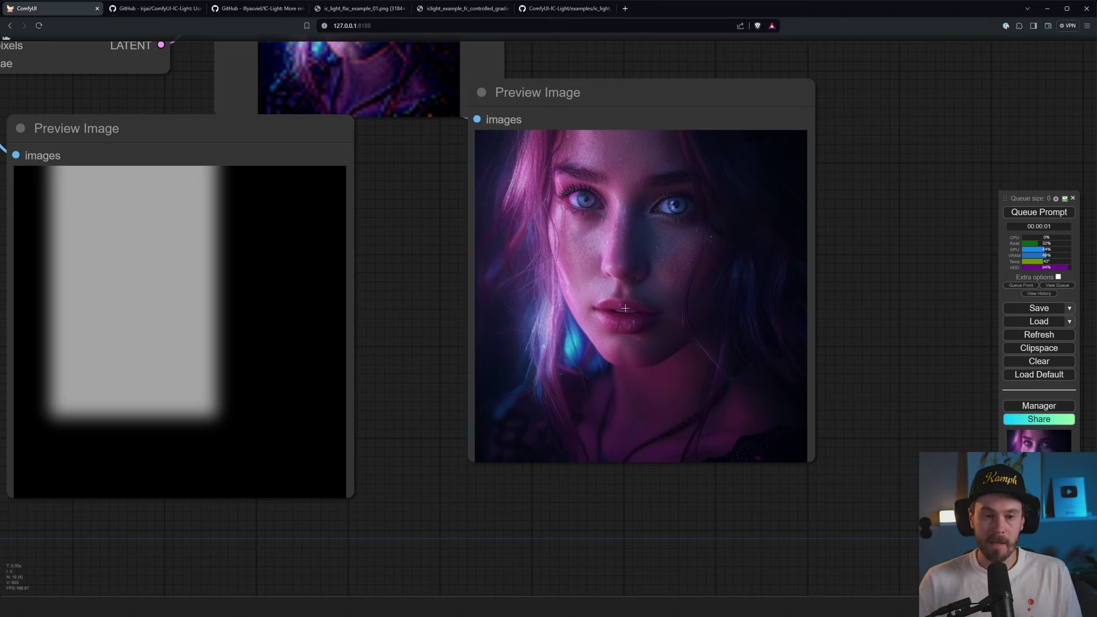
pyautogui.scroll(-3, 448, 306)
pyautogui.moveTo(431, 306); pyautogui.dragTo(564, 289)
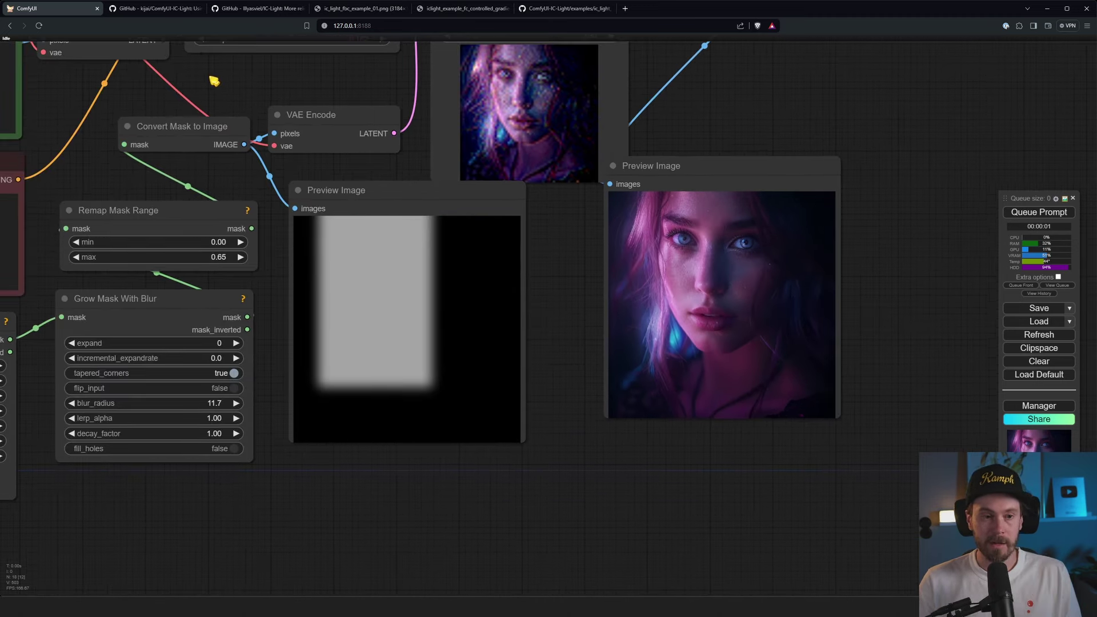
pyautogui.moveTo(214, 81); pyautogui.dragTo(415, 191)
pyautogui.scroll(4, 50, 77)
pyautogui.moveTo(317, 164); pyautogui.dragTo(178, 170)
pyautogui.write('strong sun')
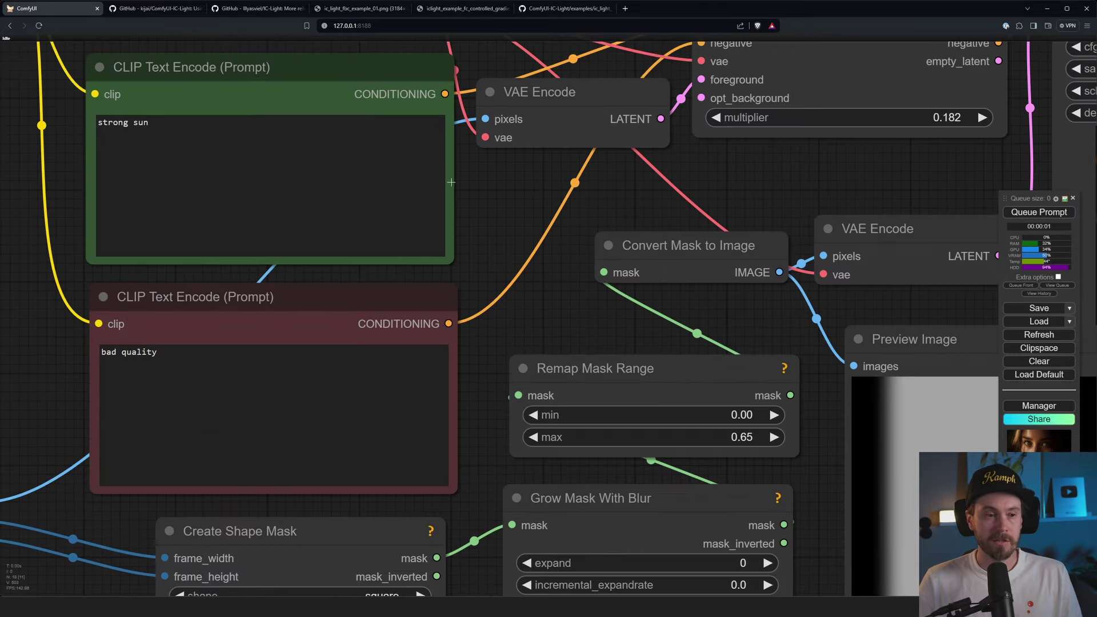
# Replace the whole light prompt with 'blue scifi light inside space'
pyautogui.moveTo(451, 182)
pyautogui.mouseDown()
pyautogui.moveTo(536, 198)
pyautogui.moveTo(451, 174)
pyautogui.mouseUp()
pyautogui.moveTo(77, 136); pyautogui.dragTo(204, 194)
pyautogui.hotkey('ctrl', 'a')
pyautogui.write('bl')
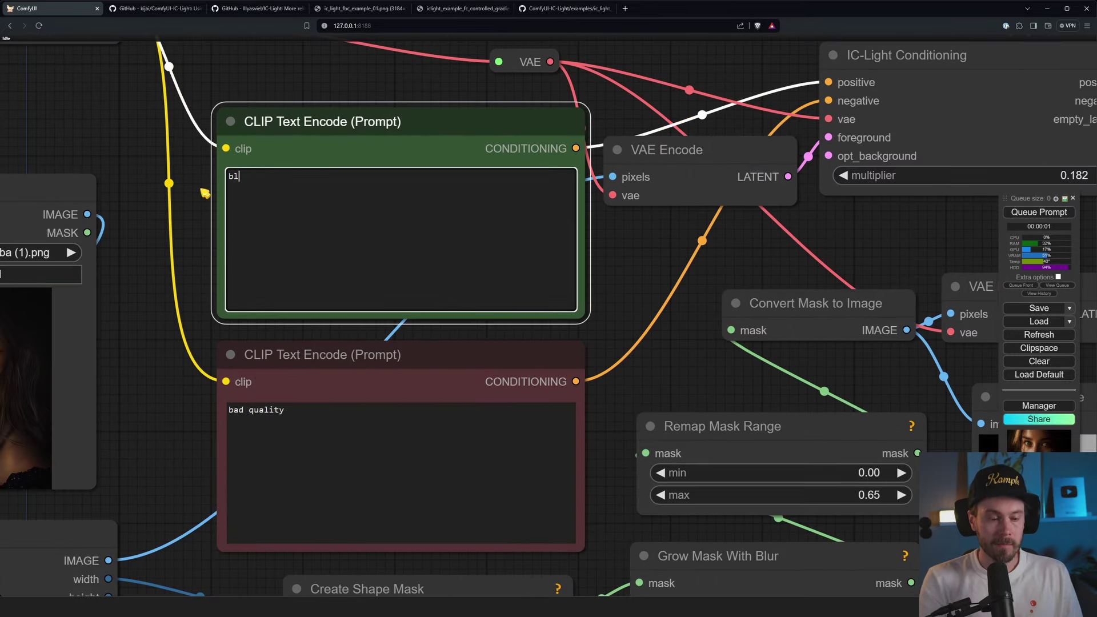
pyautogui.write('ue scifi ligh')
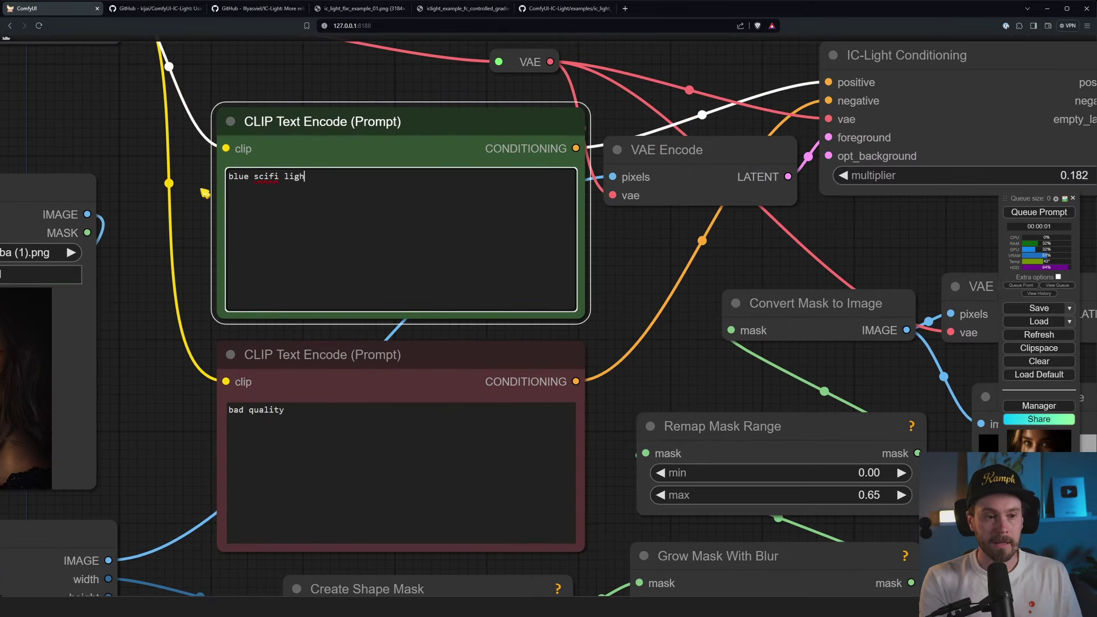
pyautogui.write('t inside space')
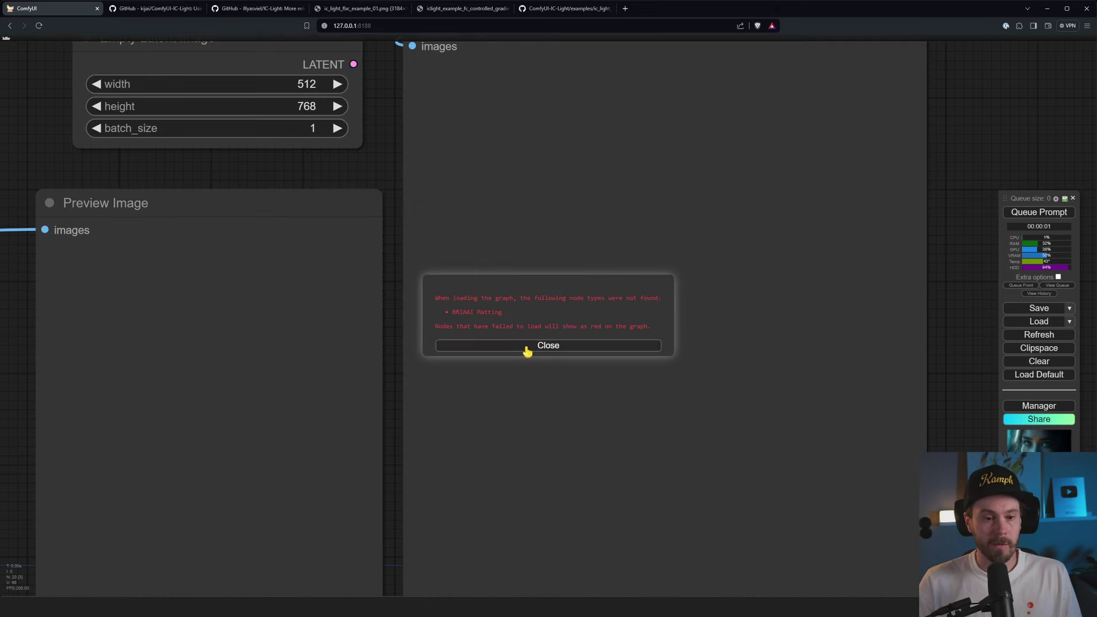
# Dismiss the missing-nodes warning and install ComfyUI-Video-Matting from Install Missing Custom Nodes
pyautogui.click(527, 348)
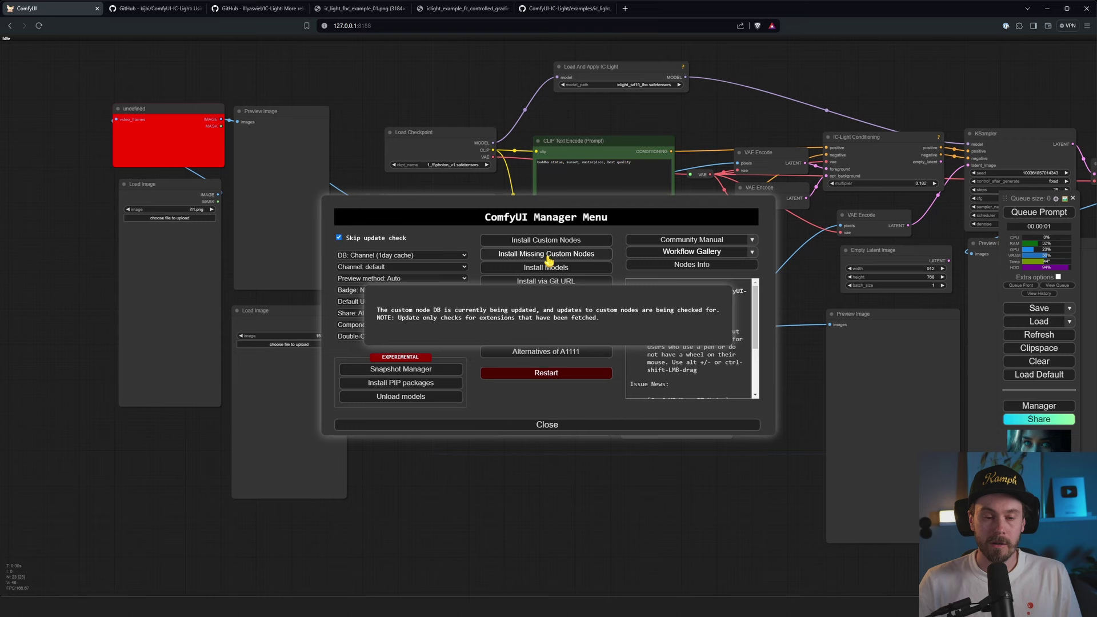
pyautogui.click(551, 258)
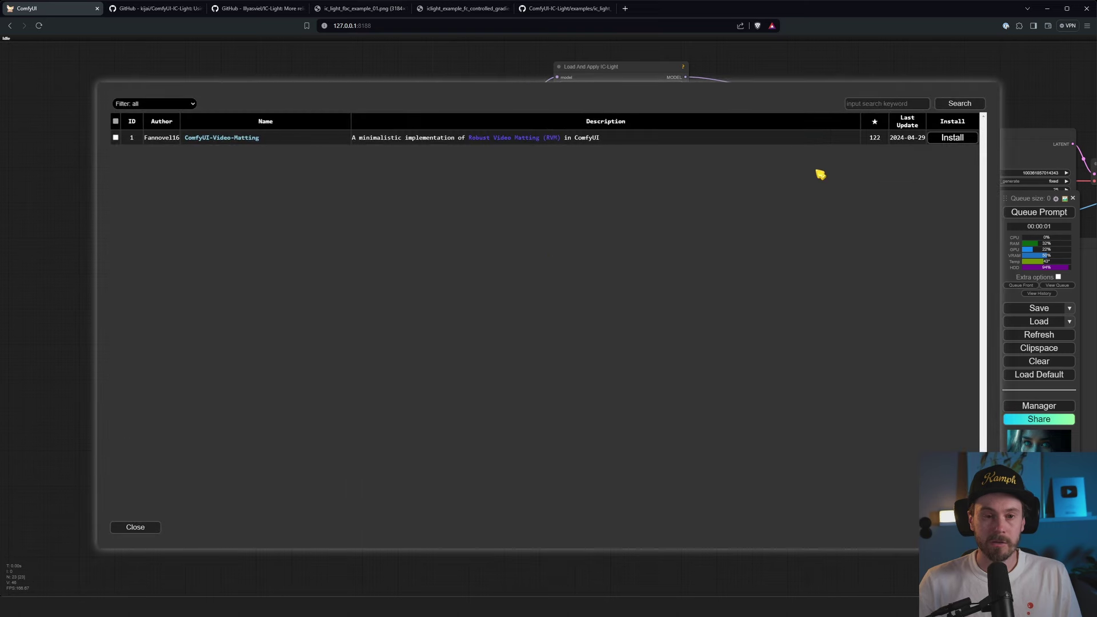
pyautogui.click(952, 138)
# Restart the ComfyUI server and reload the browser page
pyautogui.click(590, 70)
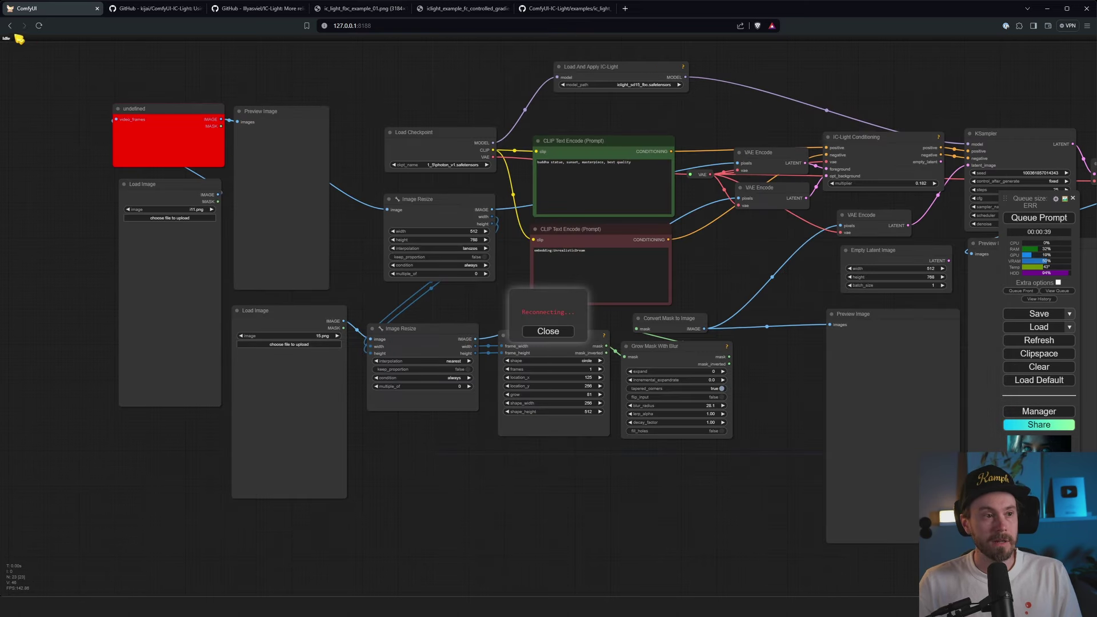
pyautogui.click(39, 26)
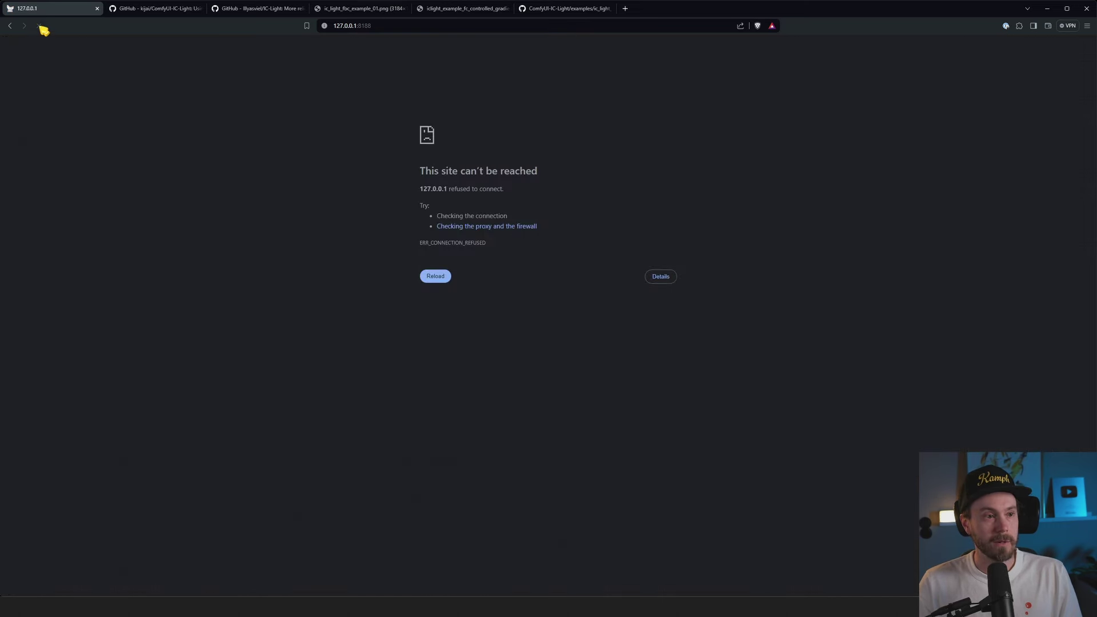
pyautogui.click(39, 26)
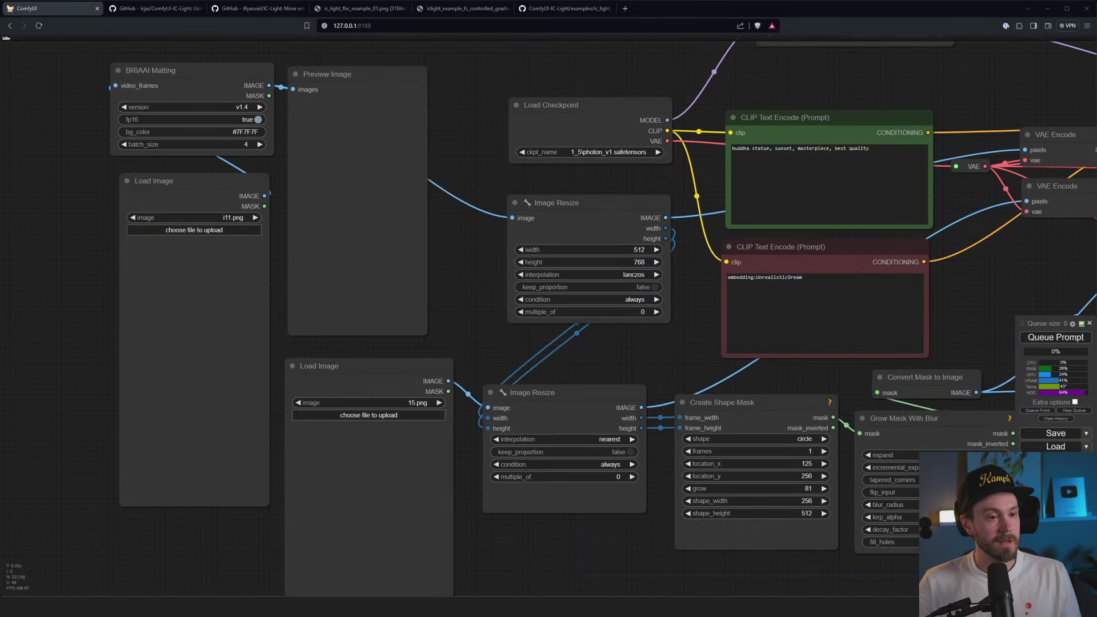
# Load the person photo into the upper image loader and the synthwave sunset as background
pyautogui.moveTo(81, 365); pyautogui.dragTo(166, 308)
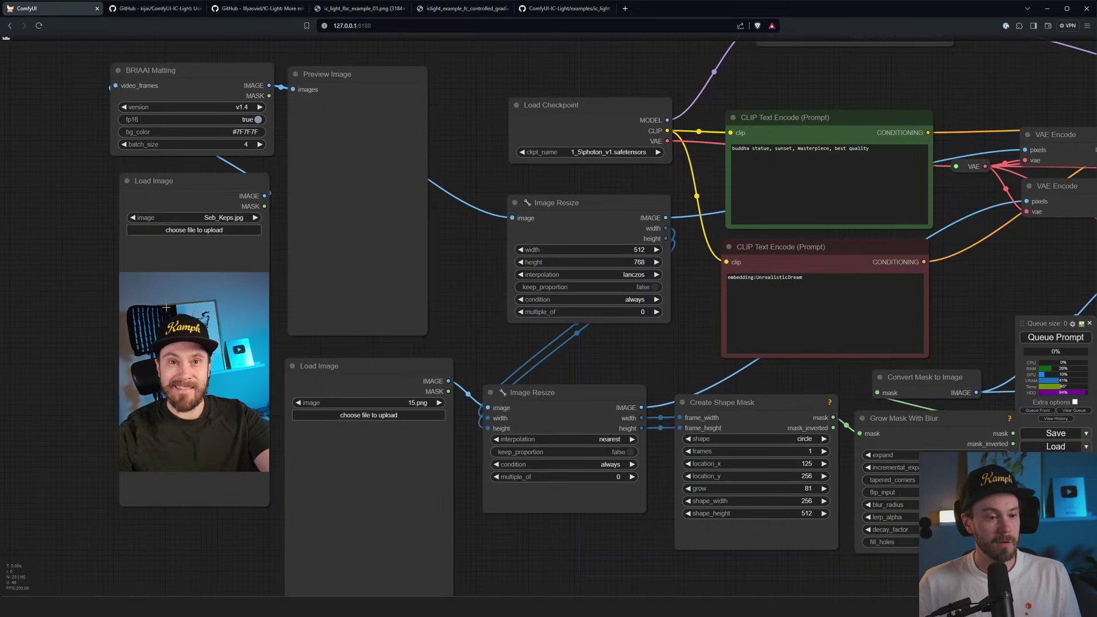
pyautogui.scroll(5, 81, 403)
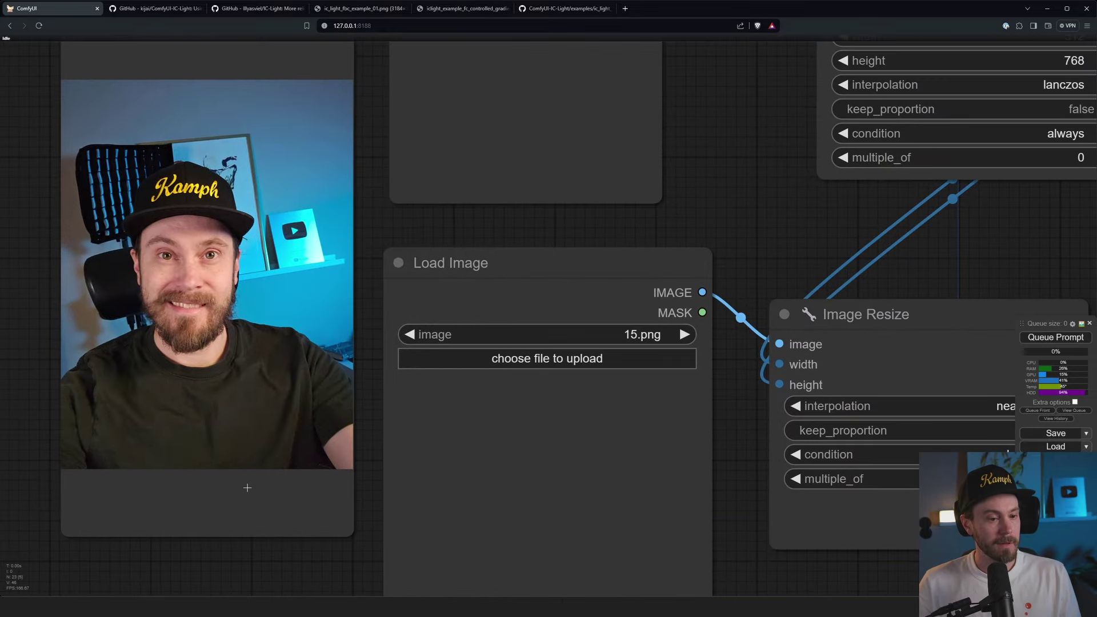
pyautogui.moveTo(291, 564); pyautogui.dragTo(115, 485)
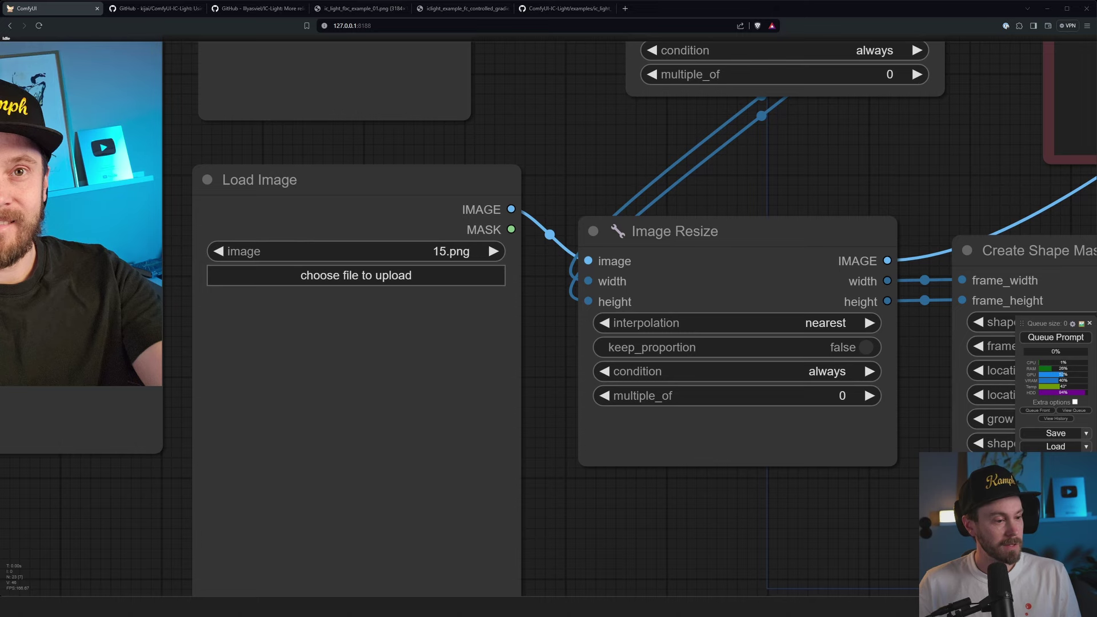
pyautogui.moveTo(81, 365); pyautogui.dragTo(352, 395)
pyautogui.moveTo(563, 511); pyautogui.dragTo(554, 389)
# Delete the embedding:UnrealisticDream text from the negative prompt
pyautogui.scroll(-5, 555, 389)
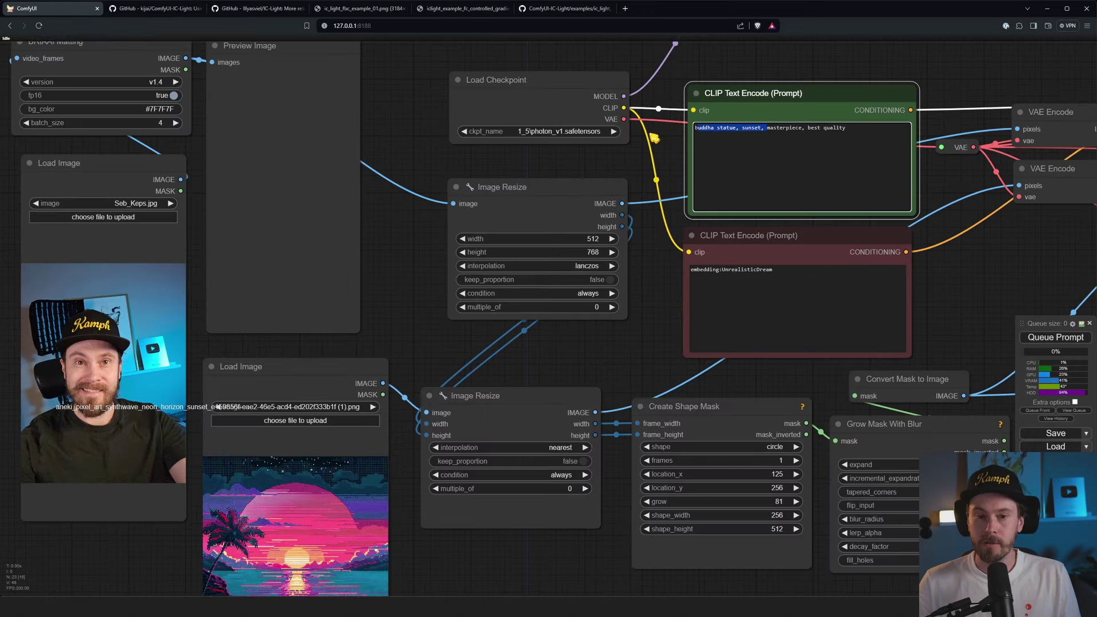
pyautogui.click(760, 132)
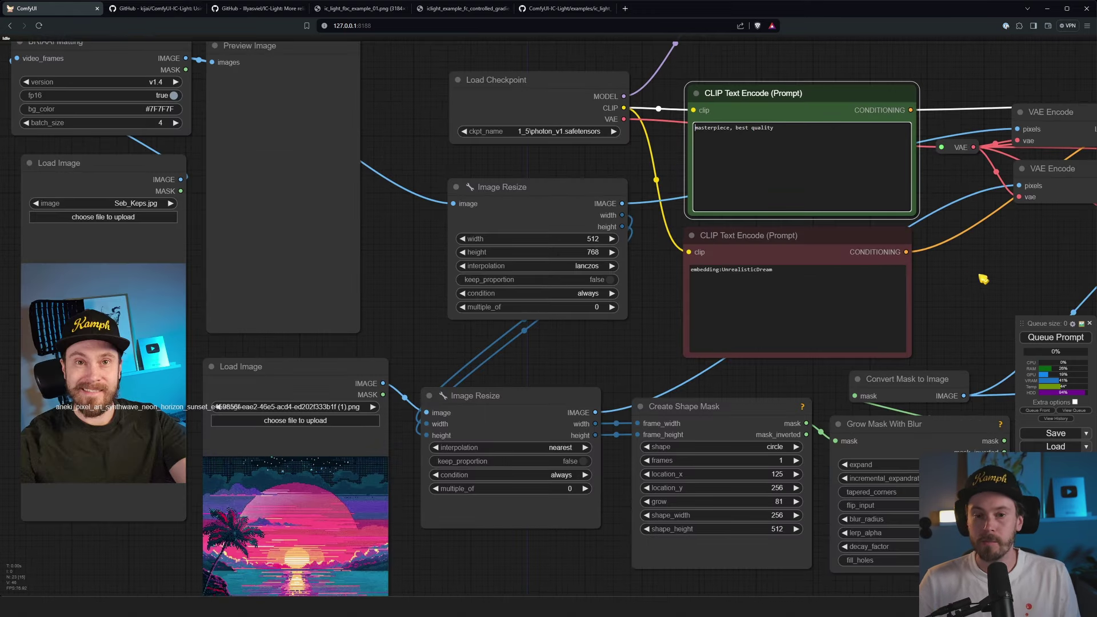
pyautogui.click(788, 277)
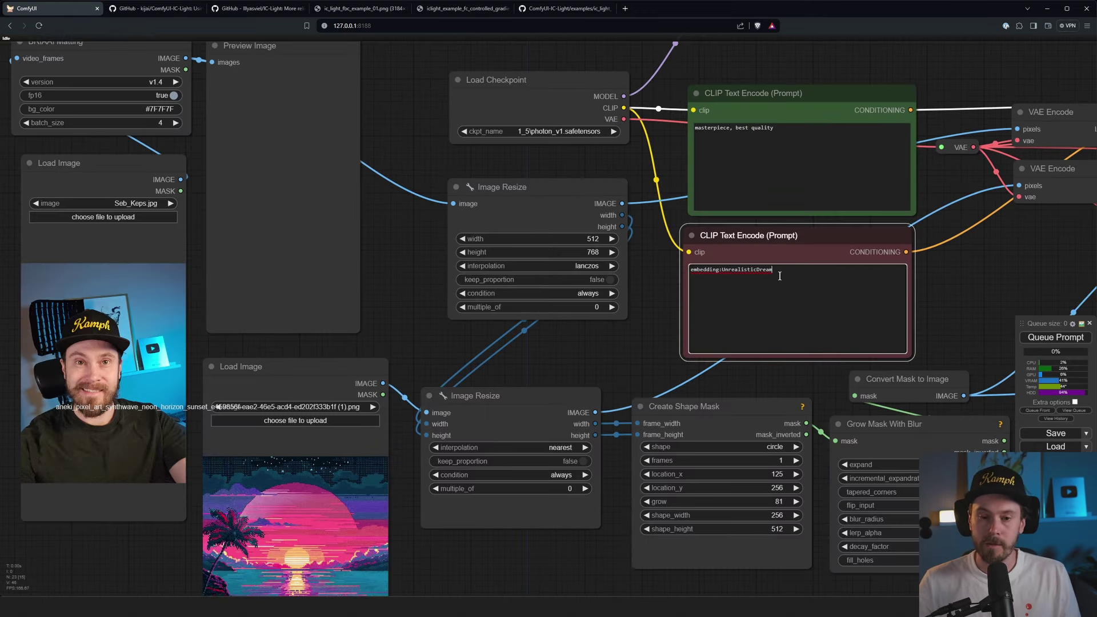
pyautogui.moveTo(785, 270); pyautogui.dragTo(717, 272)
pyautogui.doubleClick(719, 272)
pyautogui.press('BackSpace')
# Set the Load Checkpoint model to epicrealism_naturalSin
pyautogui.click(566, 132)
pyautogui.write('epic')
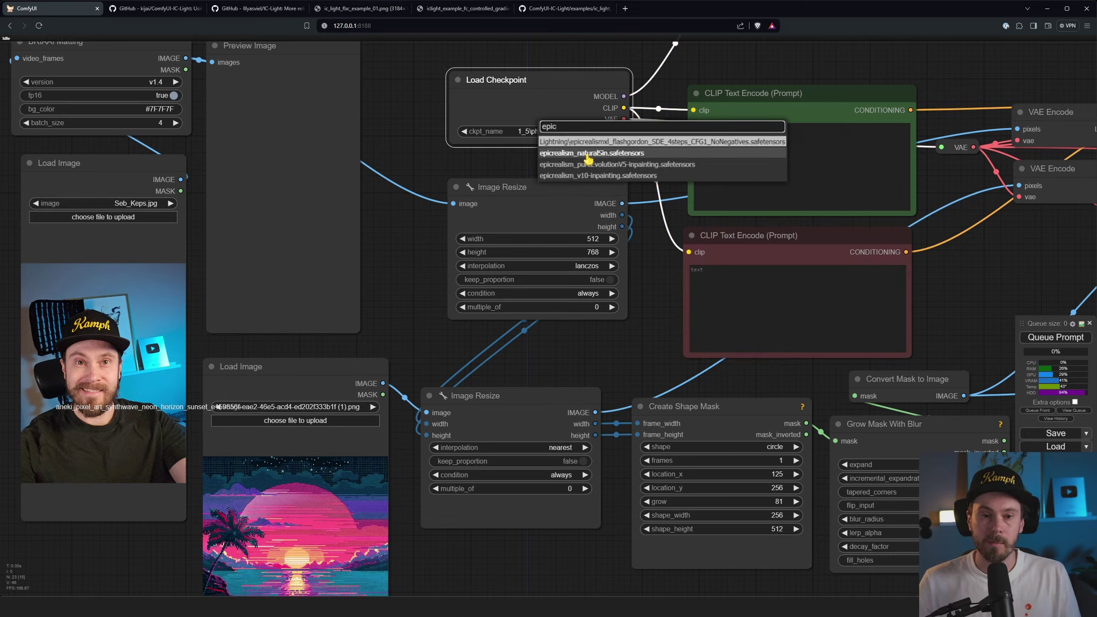
pyautogui.click(587, 154)
# Set the IC-Light loader's model_path to IC-Light\iclight_sd15_fbc.safetensors
pyautogui.moveTo(414, 124); pyautogui.dragTo(431, 169)
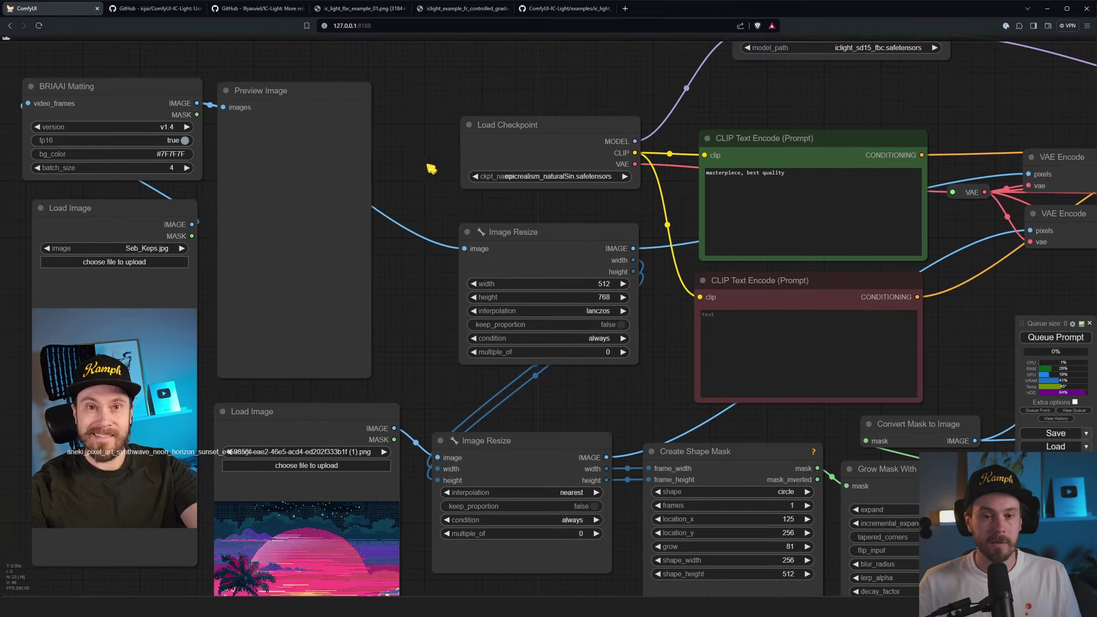
pyautogui.moveTo(960, 162); pyautogui.dragTo(607, 222)
pyautogui.scroll(8, 525, 215)
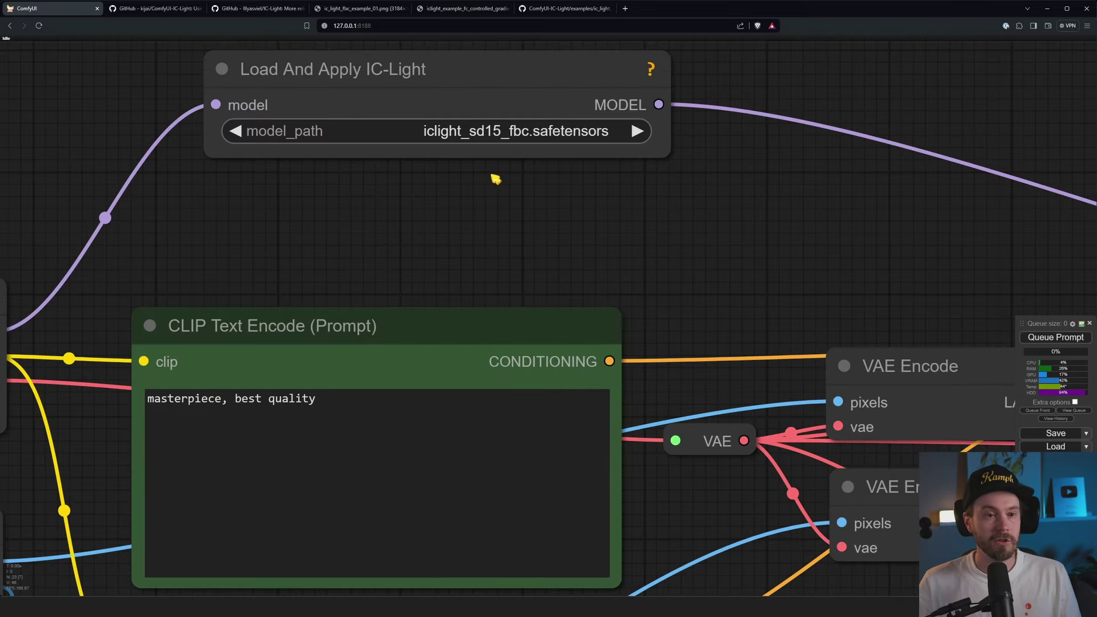
pyautogui.click(533, 129)
pyautogui.click(613, 129)
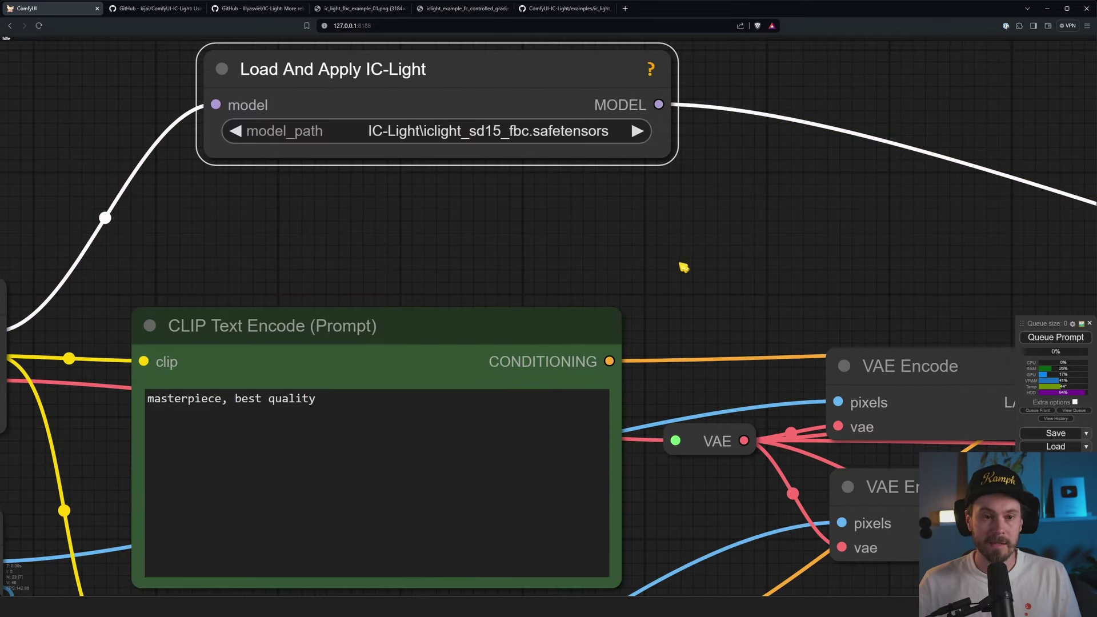
pyautogui.scroll(-8, 683, 265)
pyautogui.moveTo(718, 299); pyautogui.dragTo(544, 171)
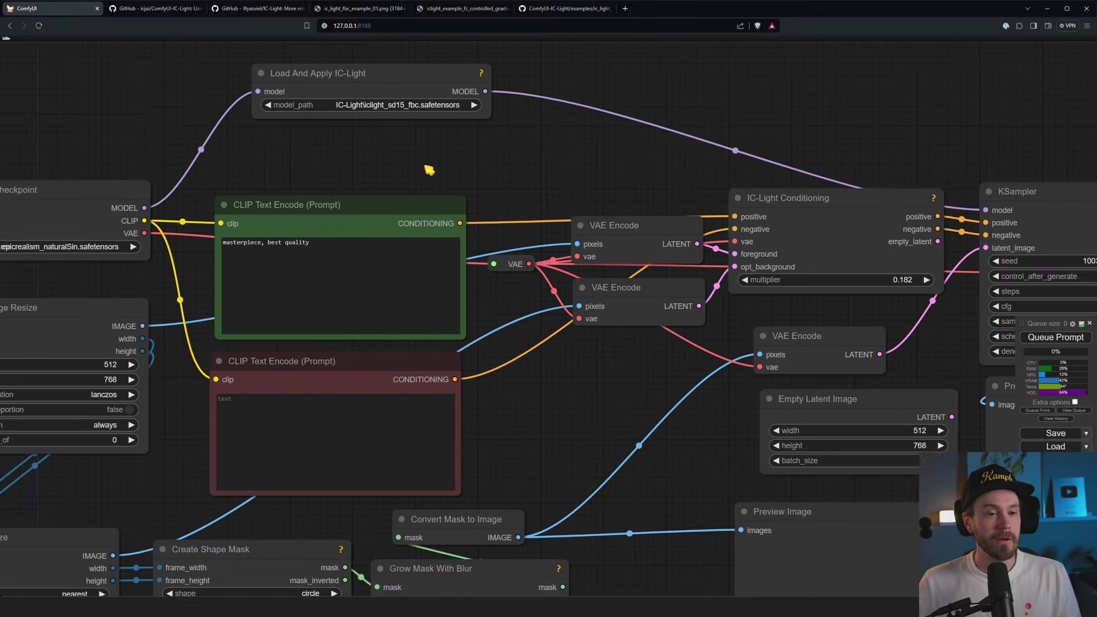
pyautogui.scroll(10, 515, 235)
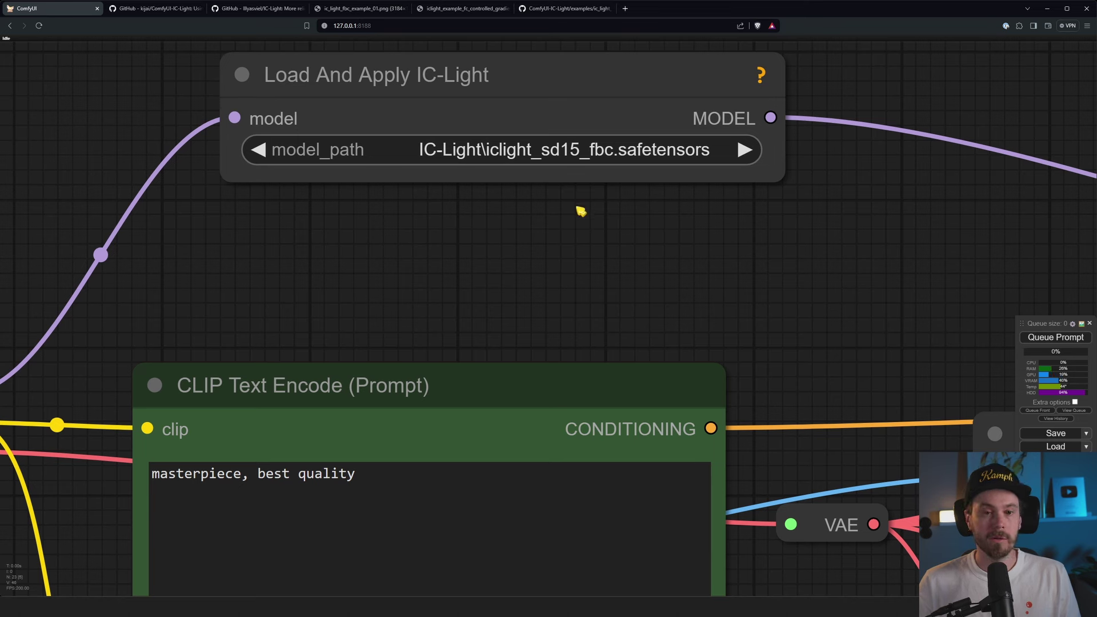
pyautogui.click(571, 150)
pyautogui.click(636, 156)
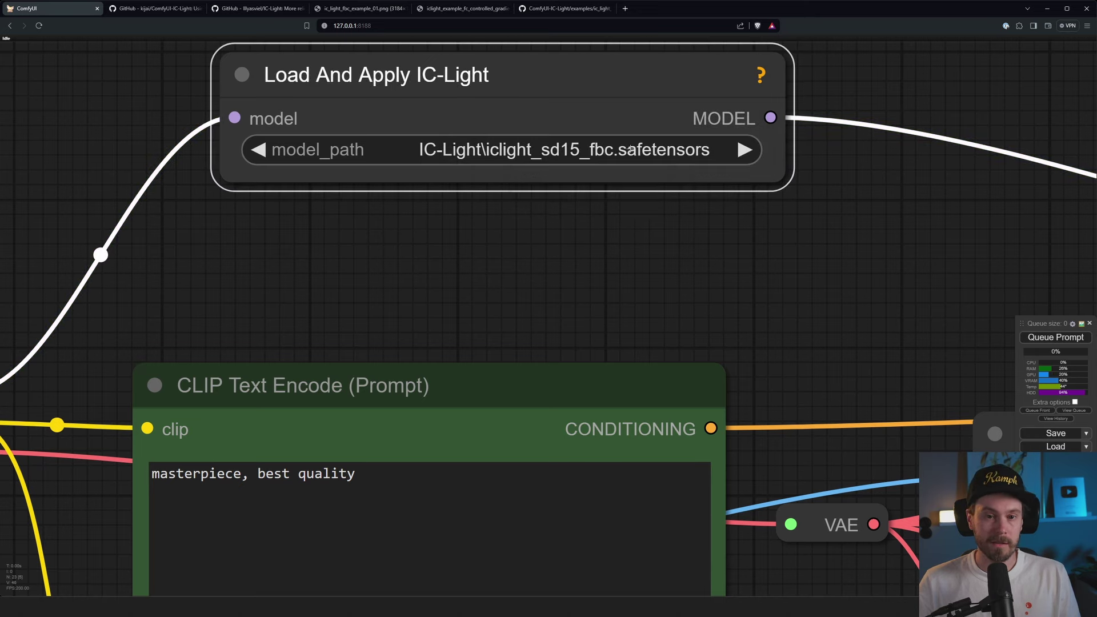
pyautogui.scroll(-10, 791, 324)
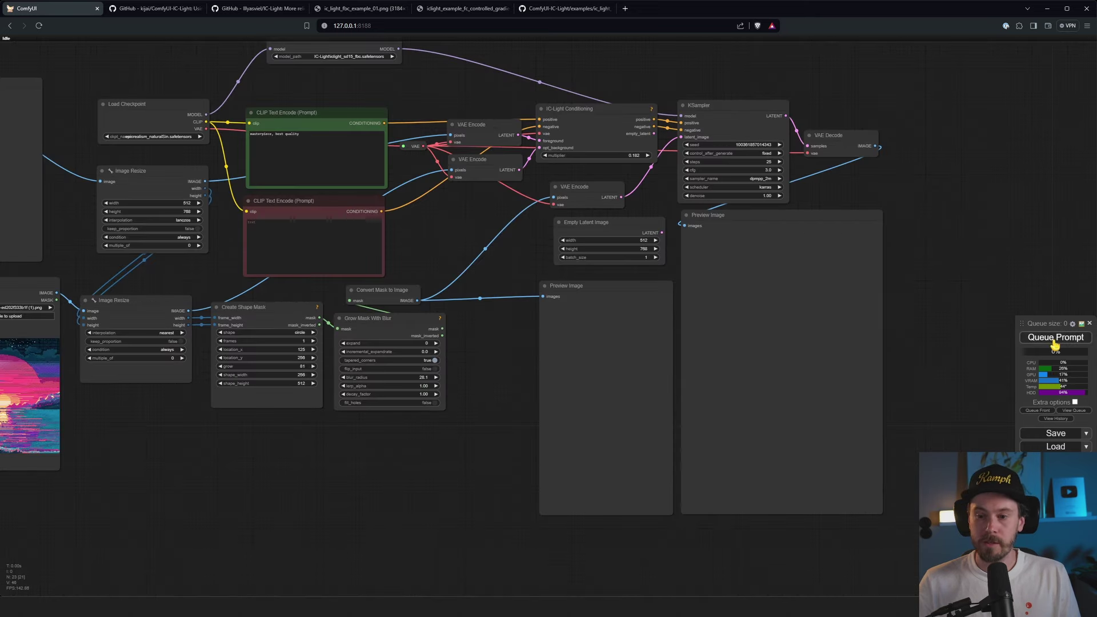
# Queue the workflow and pan across the cut-out portrait, sunset background and mask preview
pyautogui.click(1055, 337)
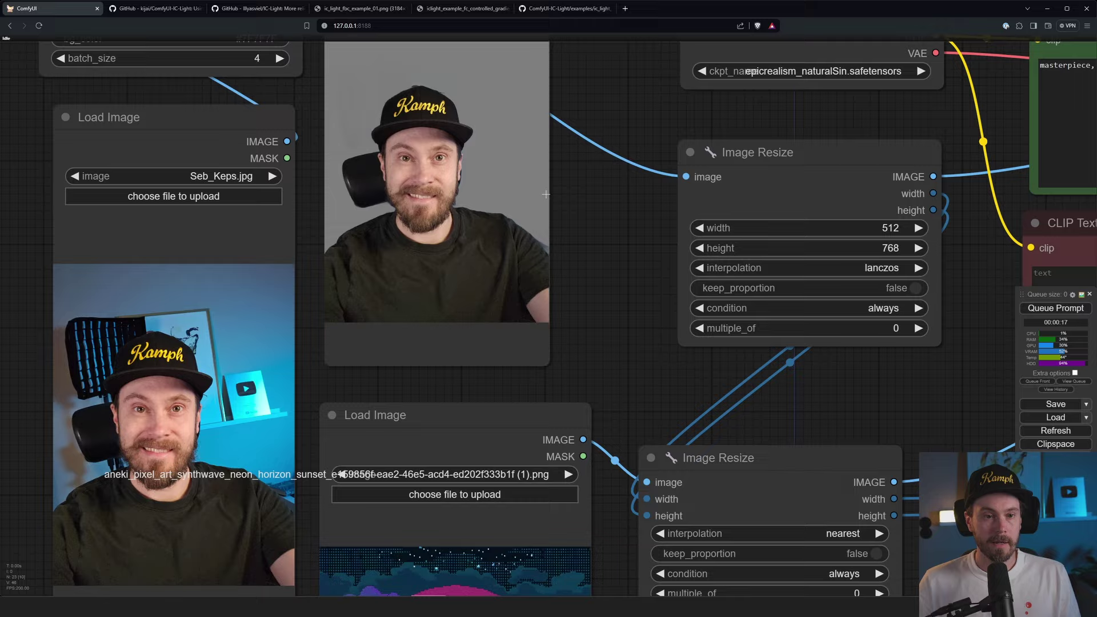
pyautogui.scroll(5, 573, 178)
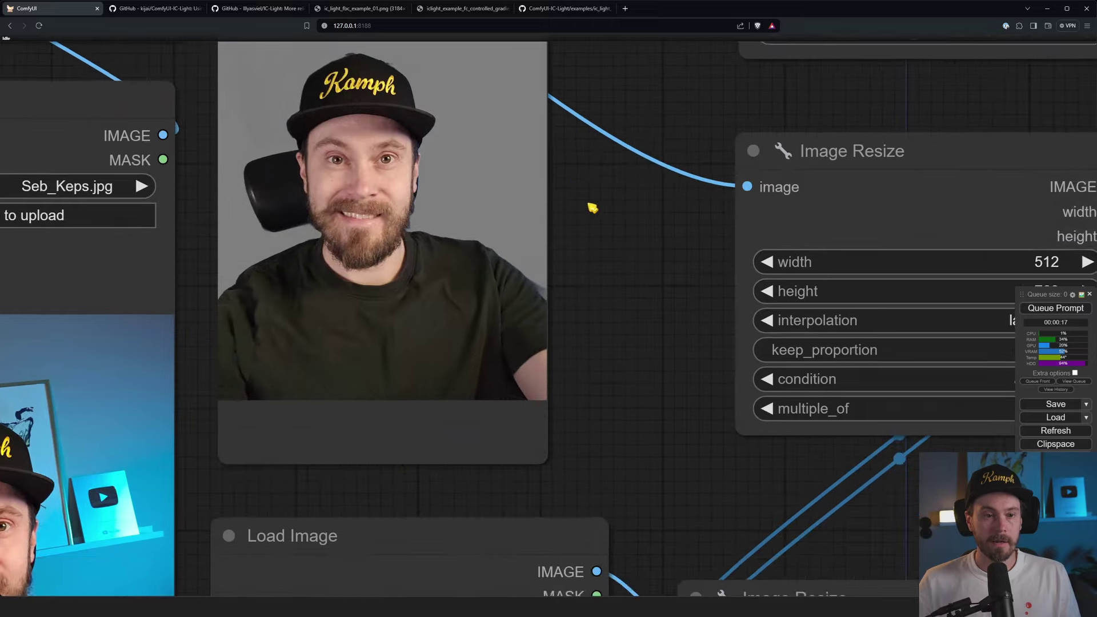
pyautogui.moveTo(614, 248); pyautogui.dragTo(636, 299)
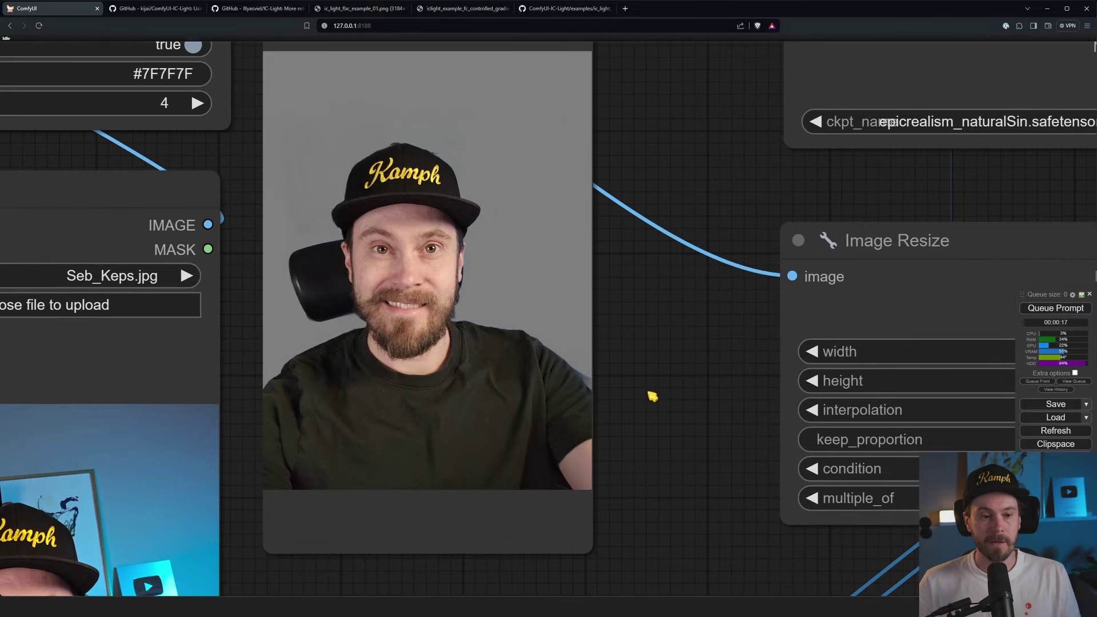
pyautogui.scroll(-3, 652, 396)
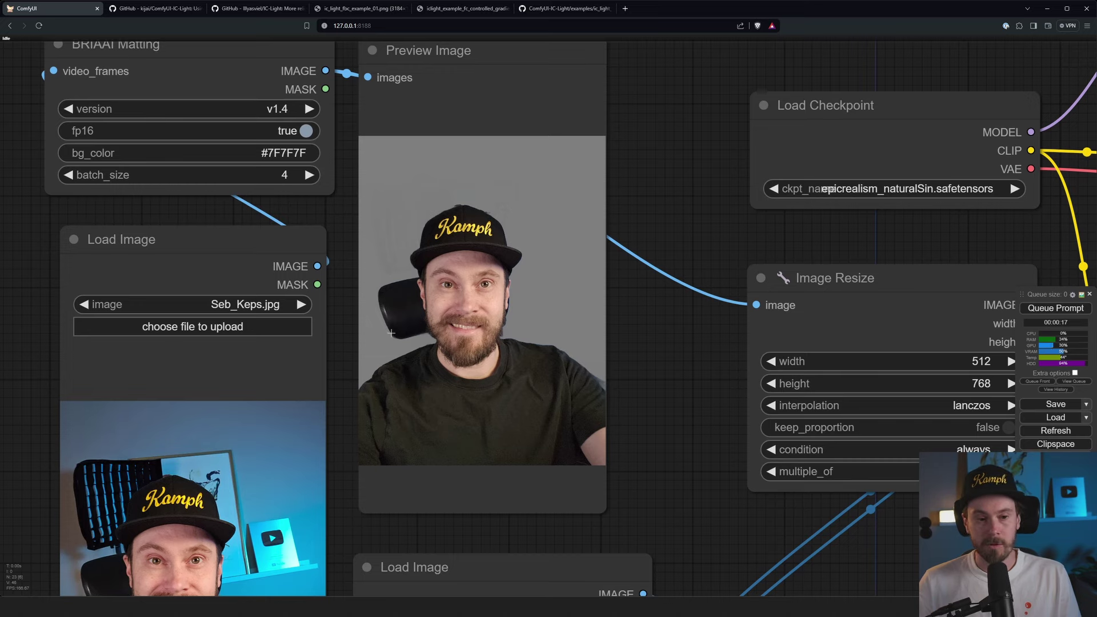
pyautogui.moveTo(680, 503); pyautogui.dragTo(535, 205)
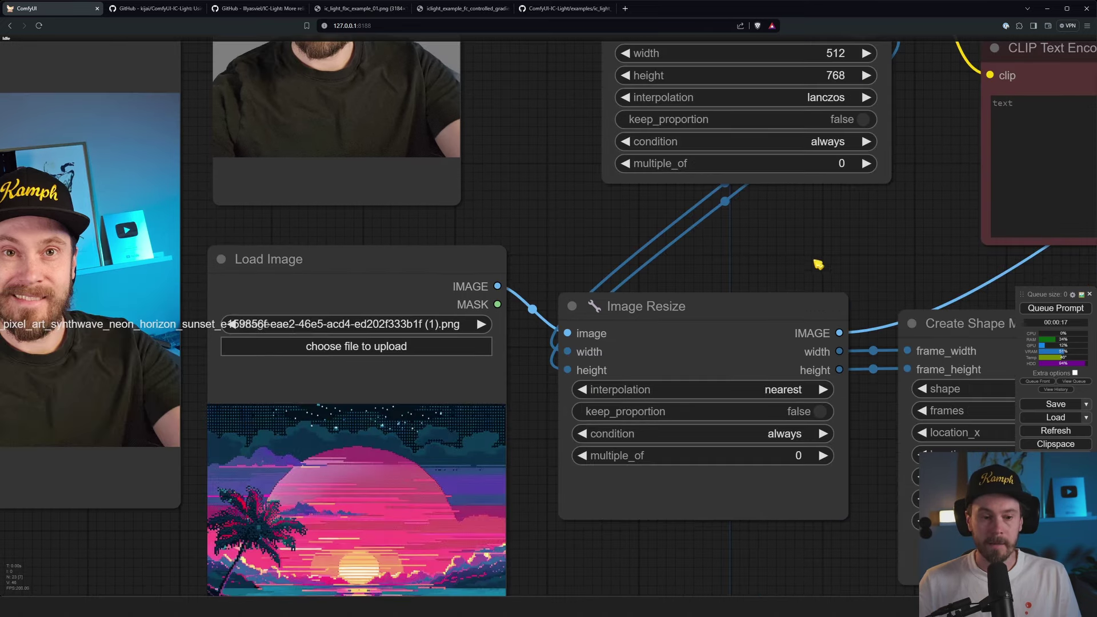
pyautogui.moveTo(823, 259); pyautogui.dragTo(269, 338)
pyautogui.scroll(-3, 581, 297)
pyautogui.moveTo(588, 296); pyautogui.dragTo(681, 303)
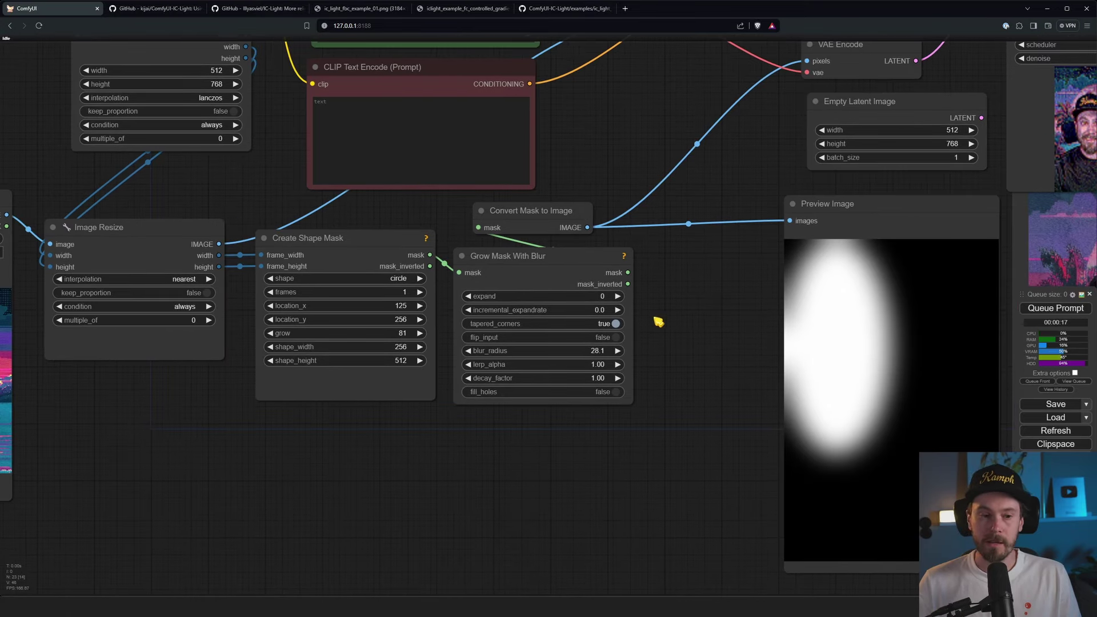
# Inspect the Create Shape Mask settings next to the oval mask preview and final composite
pyautogui.click(338, 238)
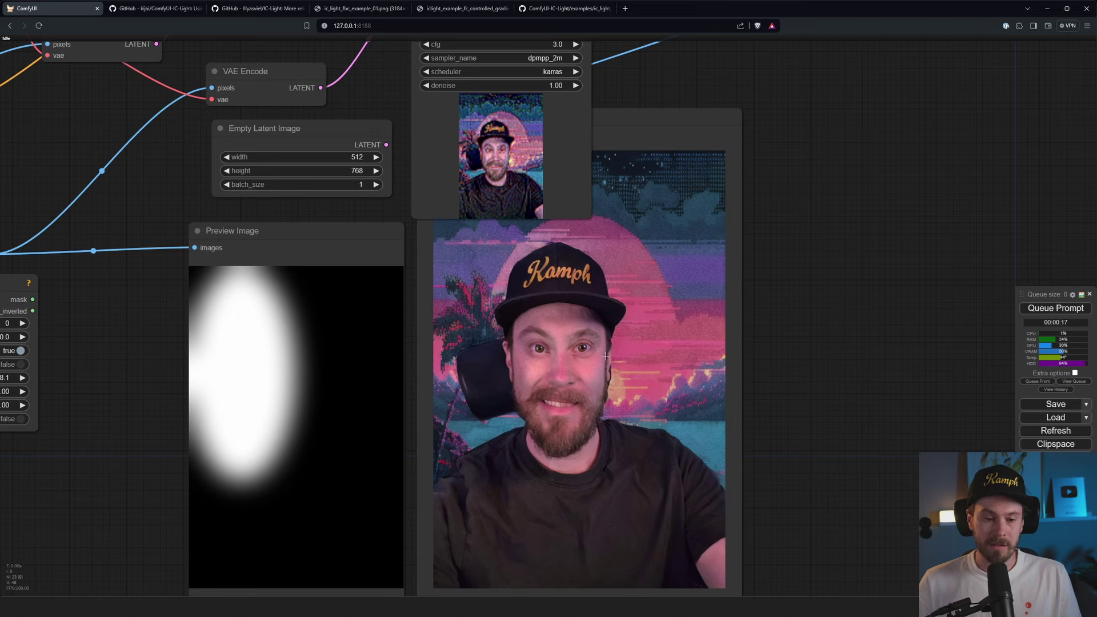
pyautogui.scroll(-2, 605, 356)
pyautogui.scroll(3, 598, 340)
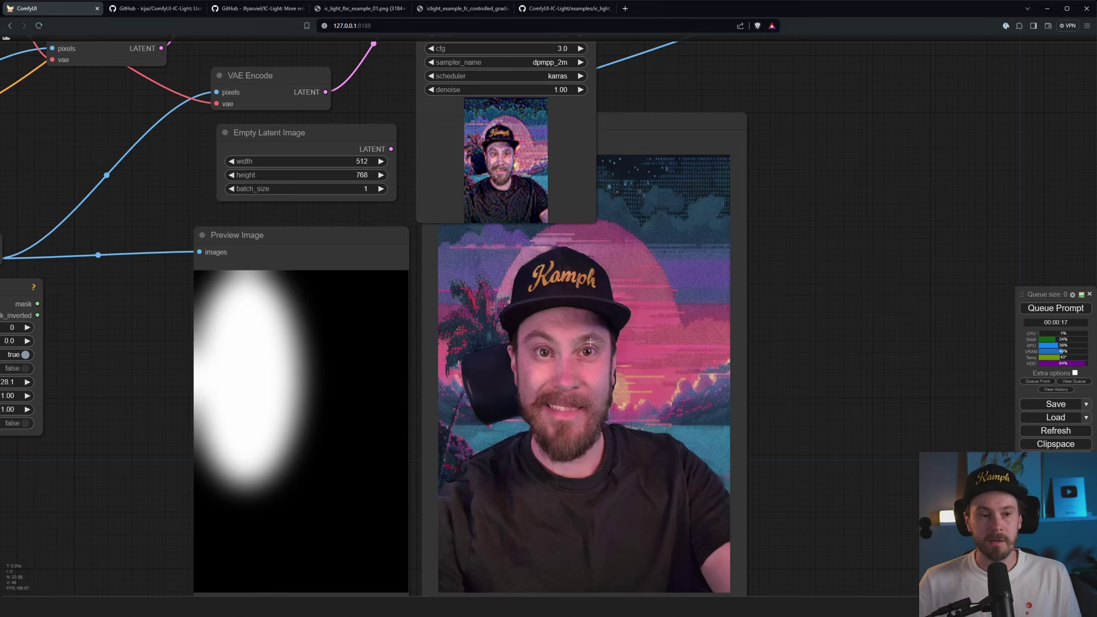
pyautogui.scroll(-4, 591, 342)
pyautogui.moveTo(218, 455); pyautogui.dragTo(649, 417)
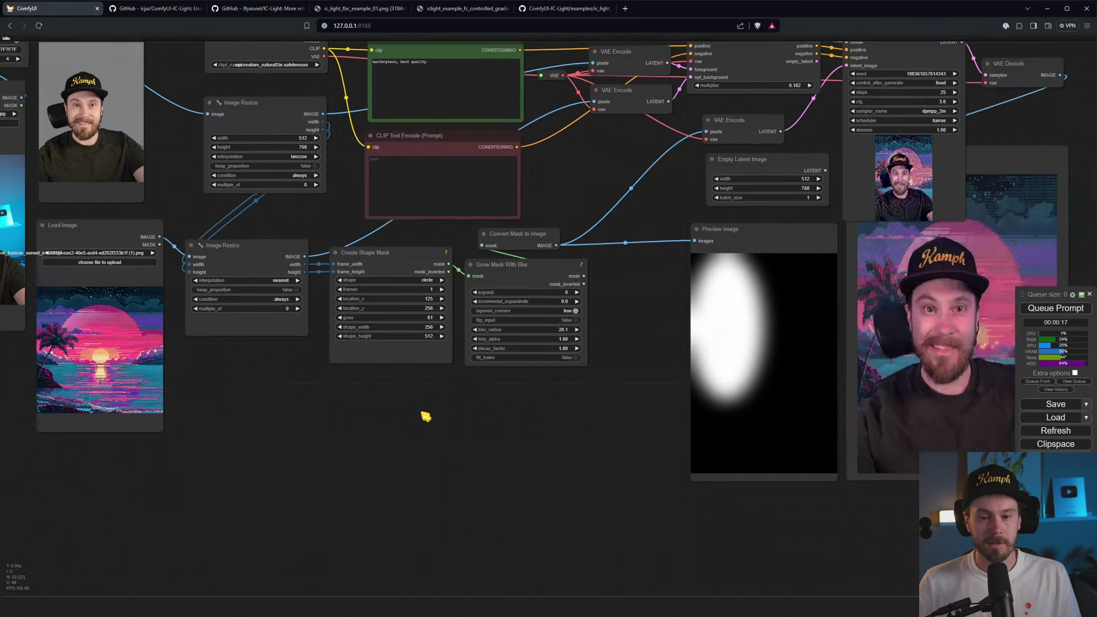
pyautogui.scroll(6, 154, 382)
pyautogui.scroll(4, 233, 298)
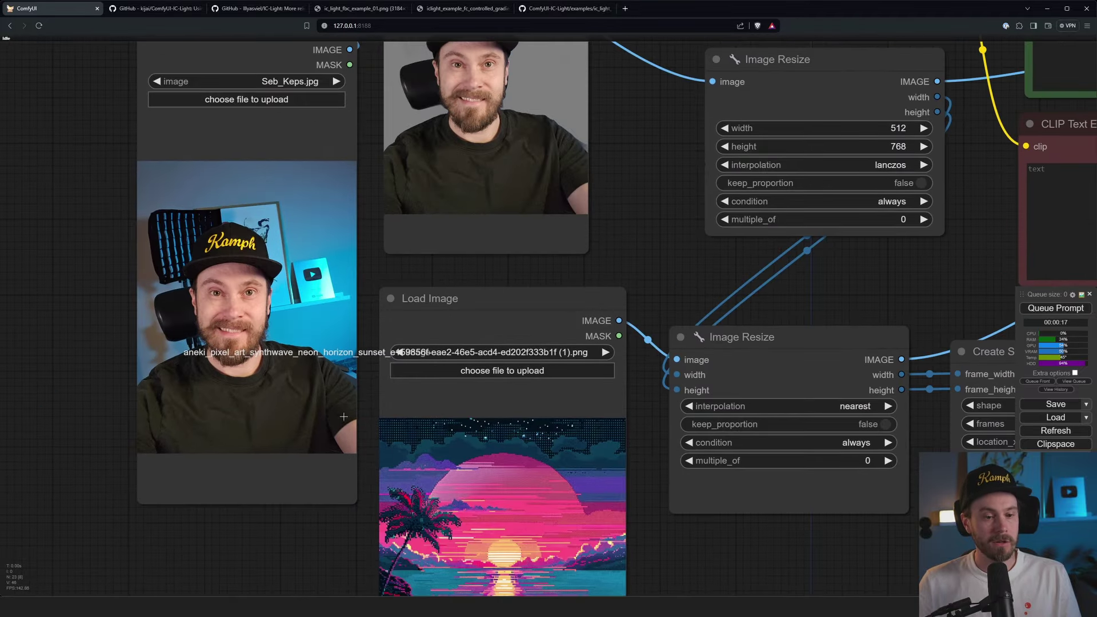
pyautogui.scroll(-3, 352, 281)
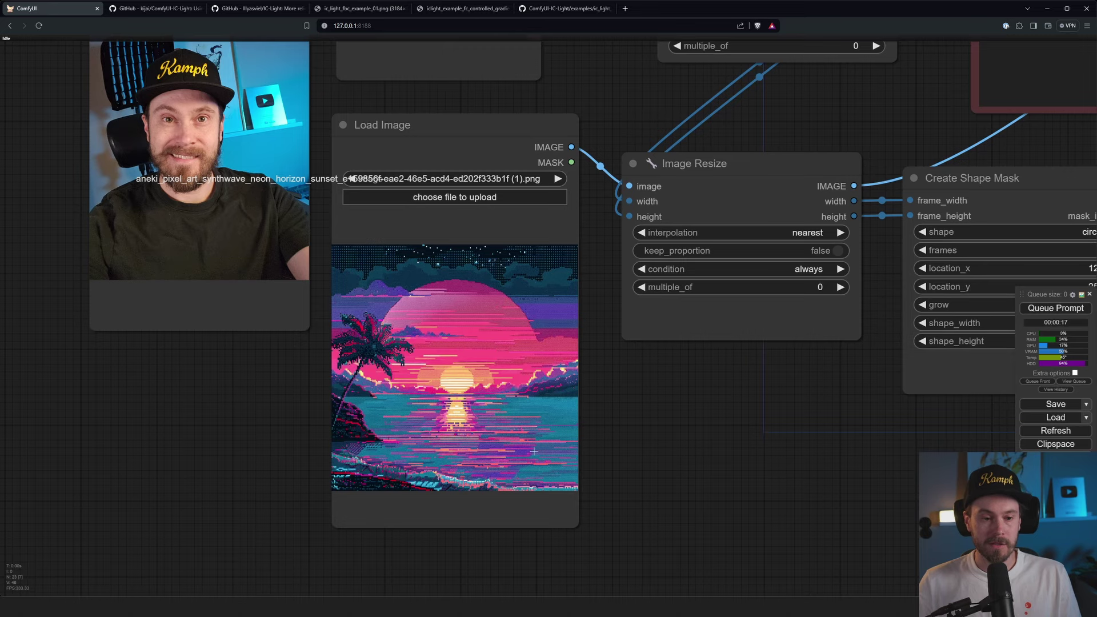
pyautogui.scroll(-5, 712, 428)
pyautogui.moveTo(635, 434); pyautogui.dragTo(212, 406)
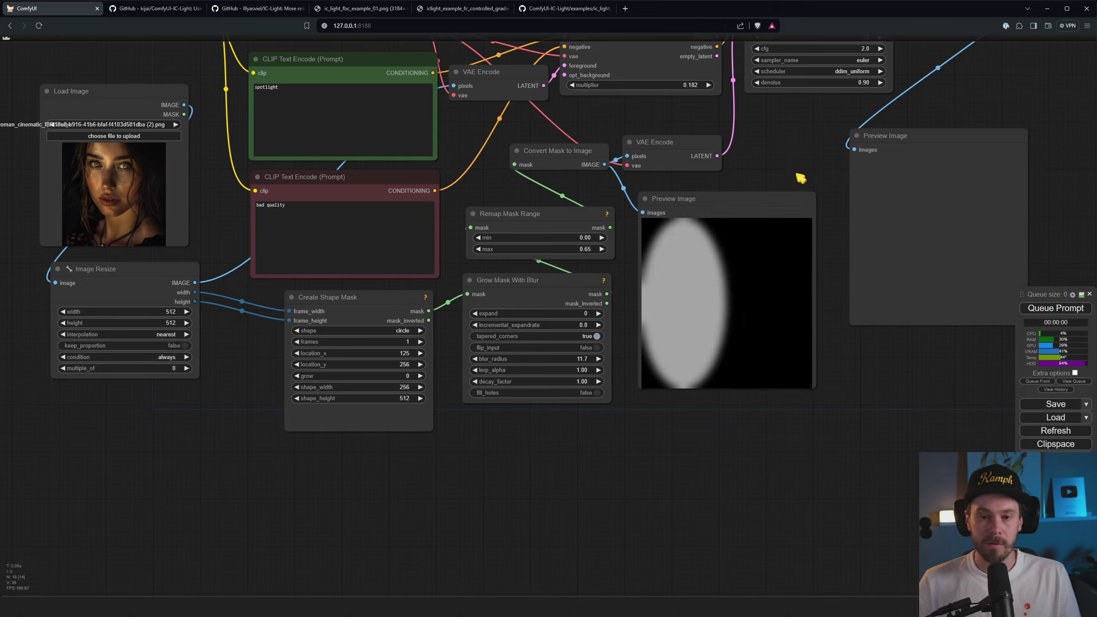
# Set the checkpoint to epicrealism_naturalSin and the IC-Light model to iclight_sd15_fc
pyautogui.moveTo(783, 145); pyautogui.dragTo(781, 179)
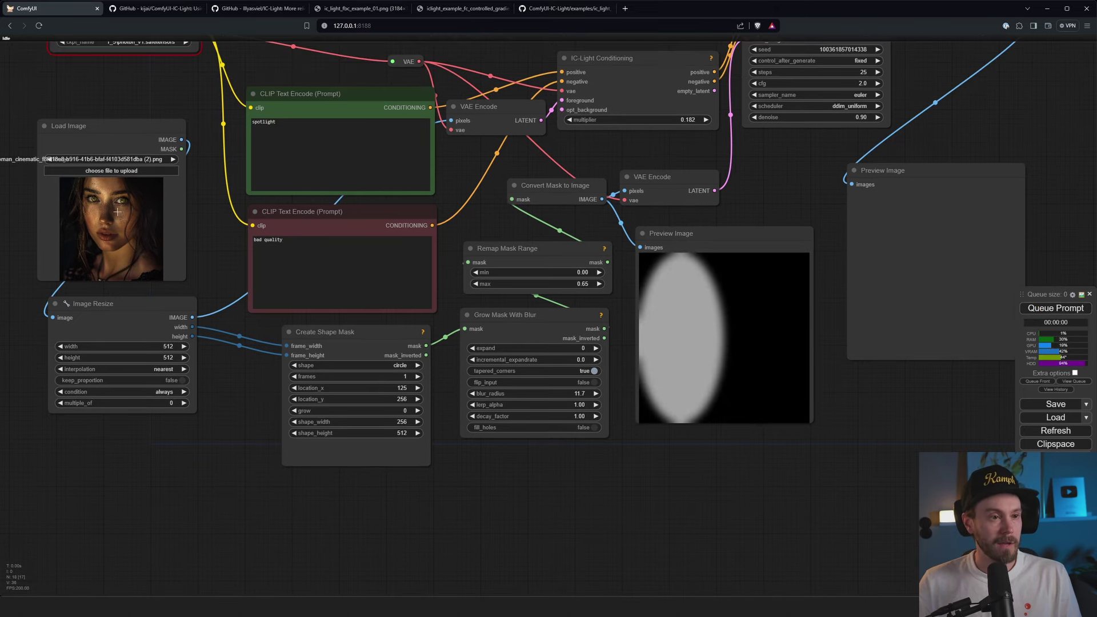
pyautogui.moveTo(135, 50); pyautogui.dragTo(197, 264)
pyautogui.scroll(4, 234, 243)
pyautogui.scroll(2, 147, 258)
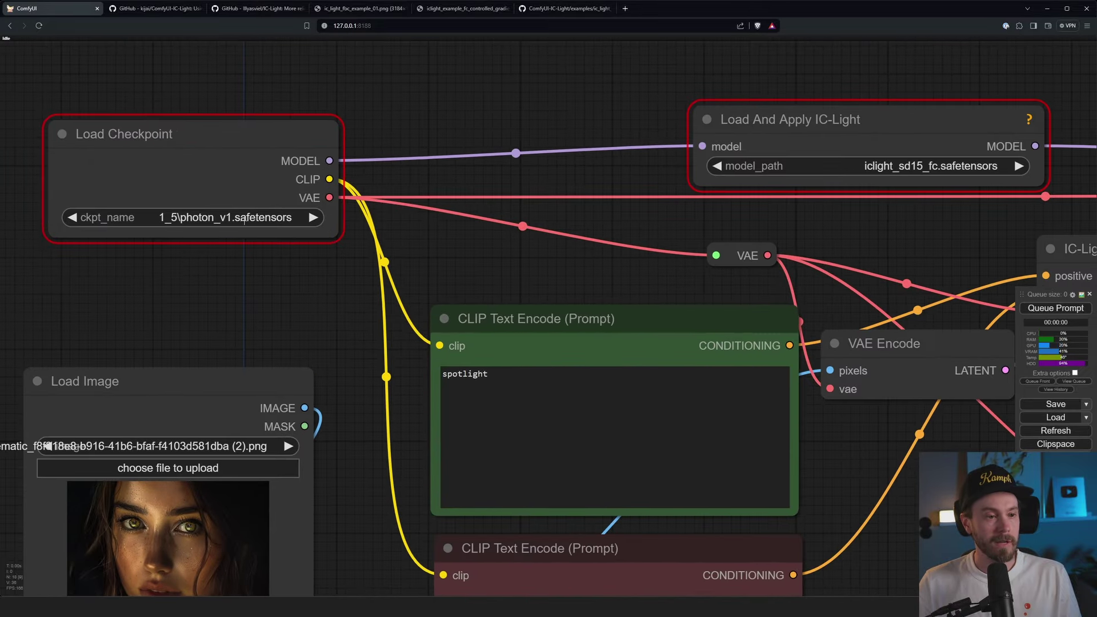
pyautogui.click(231, 218)
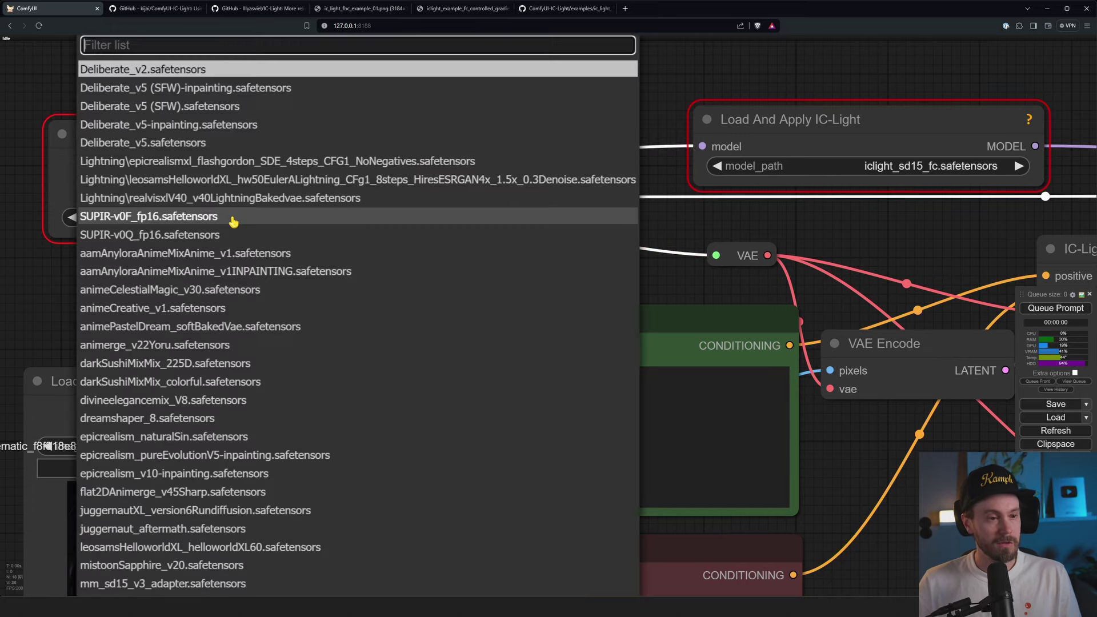
pyautogui.write('epic')
pyautogui.click(237, 240)
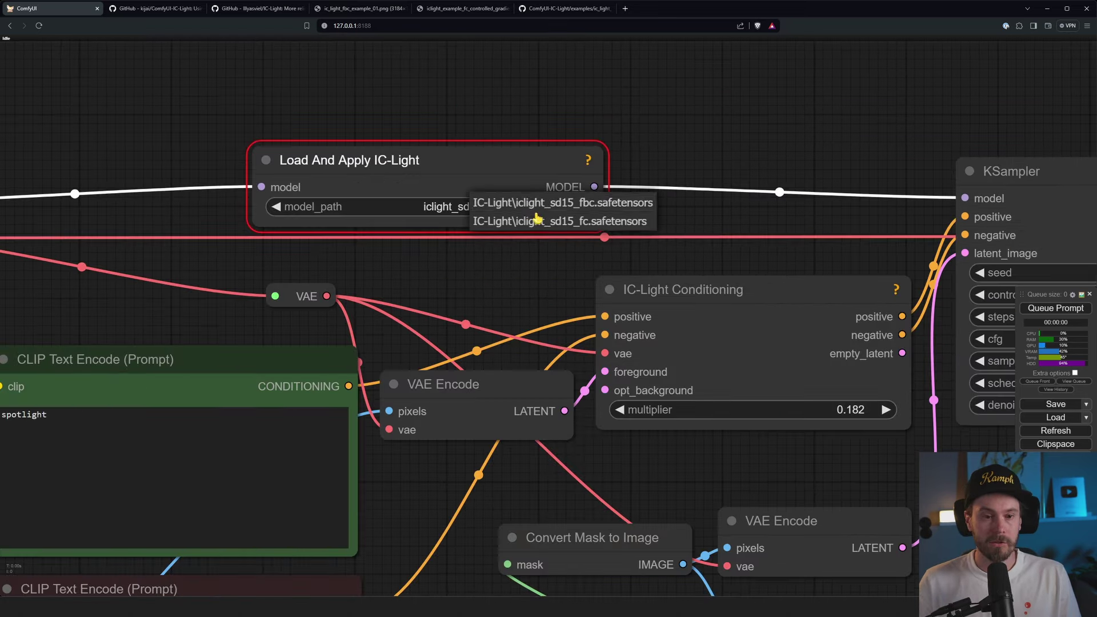
pyautogui.click(606, 221)
# Queue the workflow to re-render the woman's portrait with dramatic side lighting
pyautogui.scroll(-5, 720, 157)
pyautogui.scroll(-3, 720, 157)
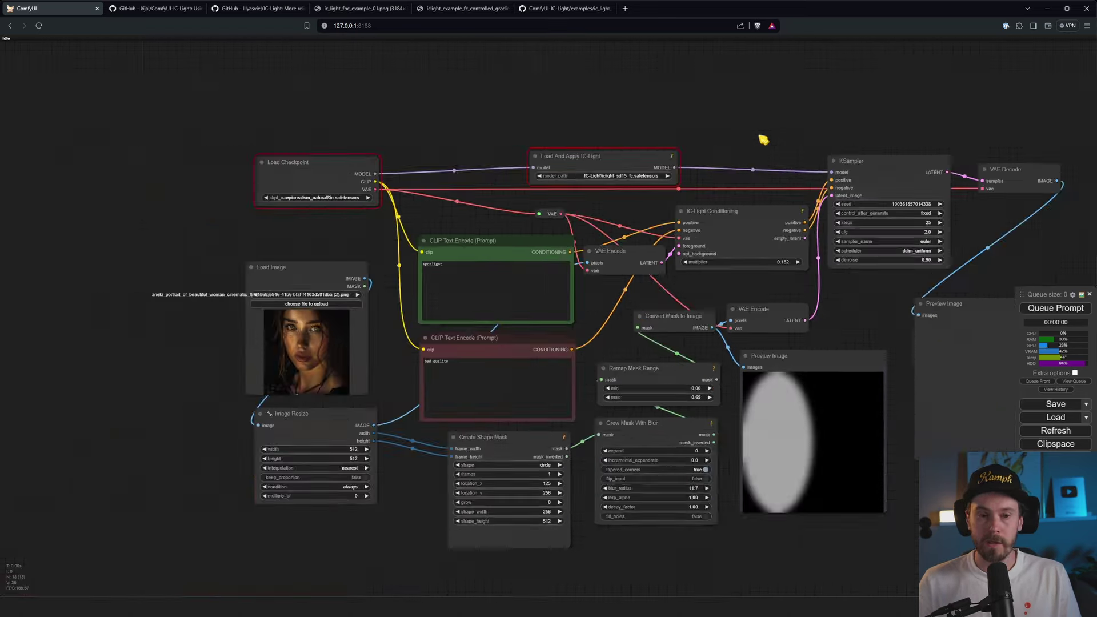
pyautogui.moveTo(766, 142); pyautogui.dragTo(482, 122)
pyautogui.click(1056, 308)
pyautogui.scroll(8, 551, 301)
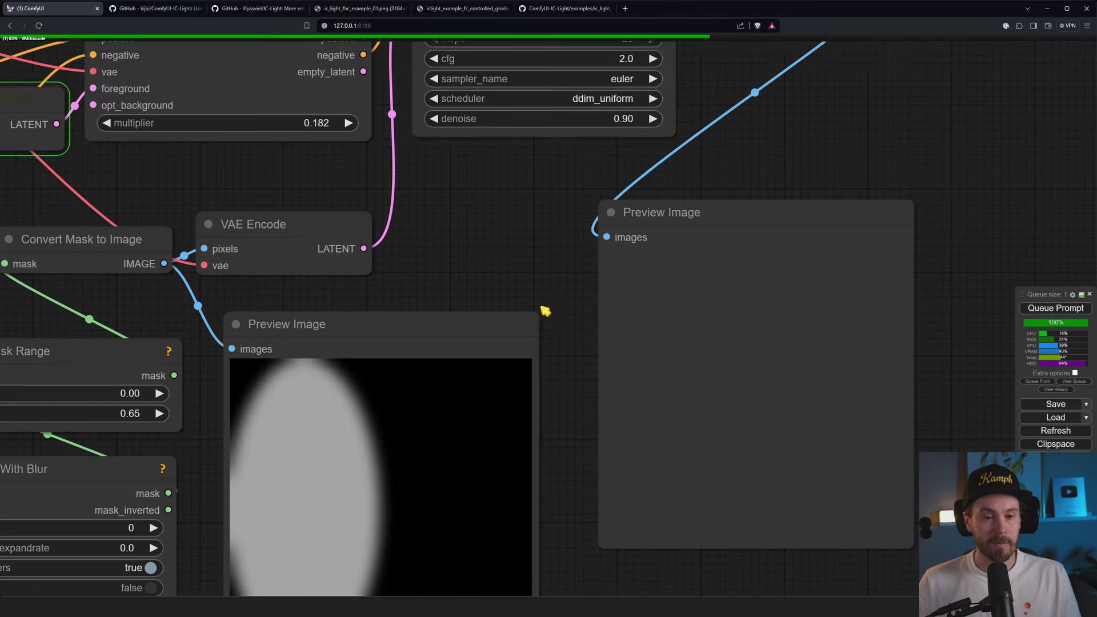
pyautogui.scroll(-4, 582, 408)
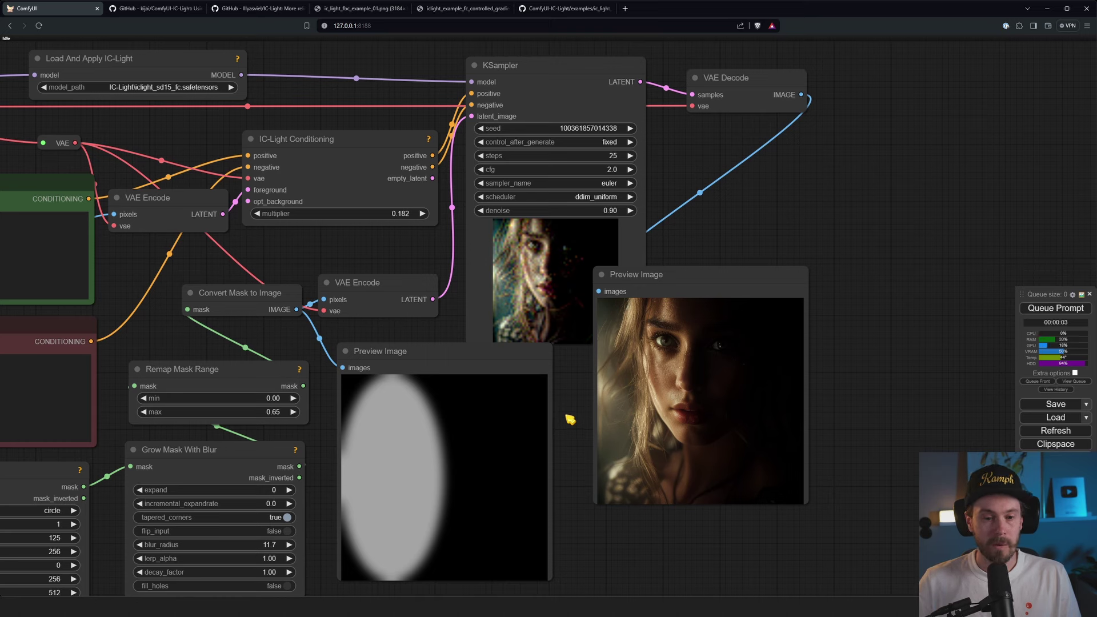